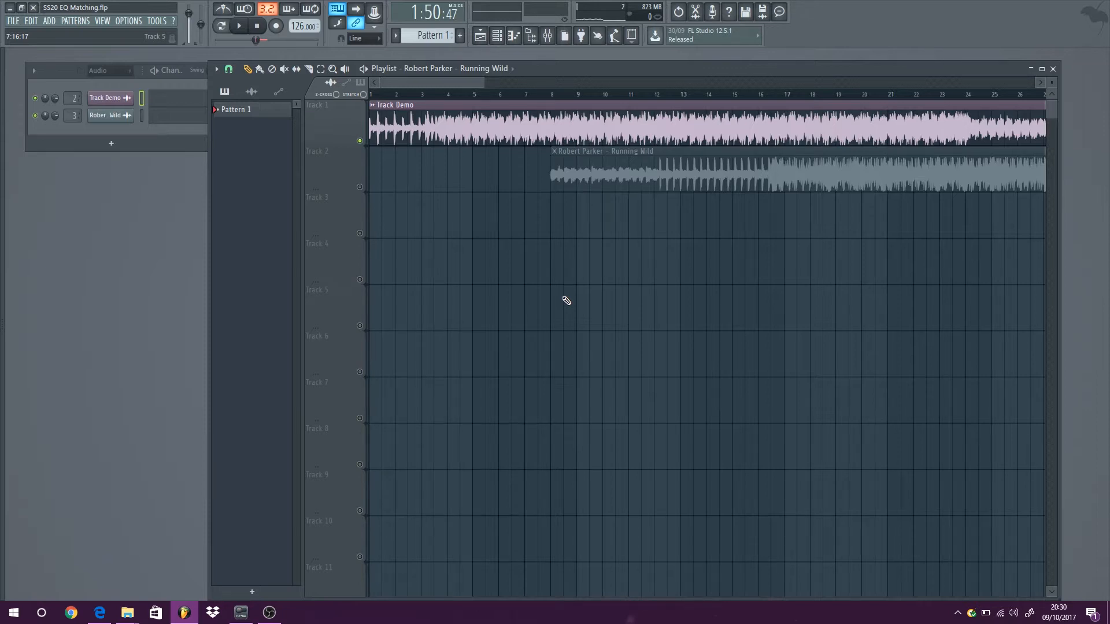
Fit both audio clips in the playlist and solo the Running Wild reference on Track 2.
{"action": "scroll", "coordinate": [549, 269], "scroll_direction": "down", "scroll_amount": 2}
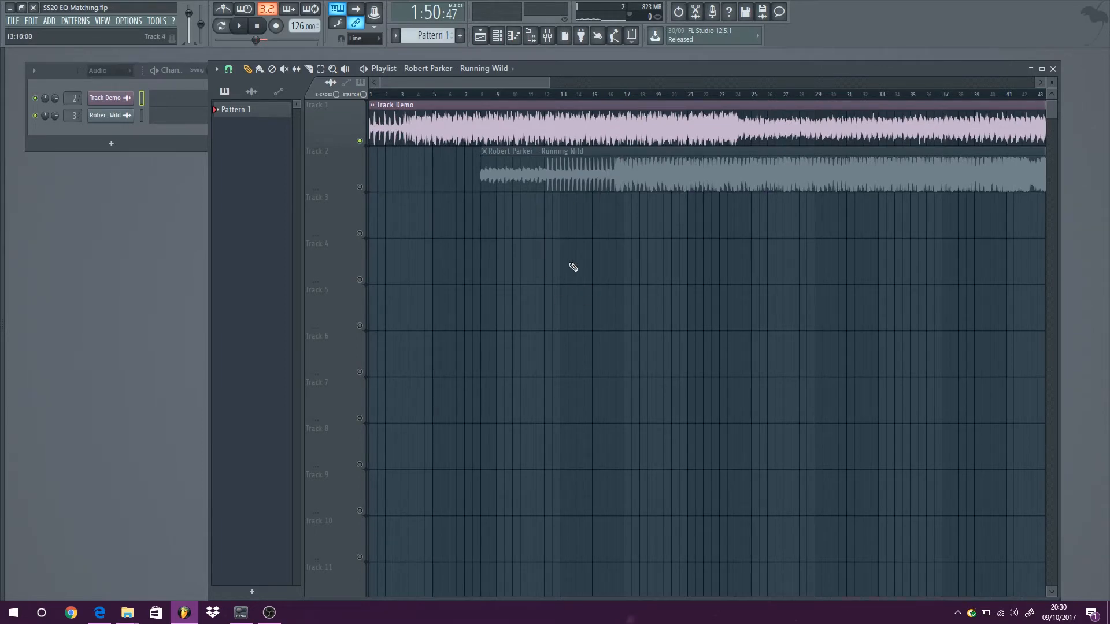
{"action": "scroll", "coordinate": [574, 265], "scroll_direction": "down", "scroll_amount": 1}
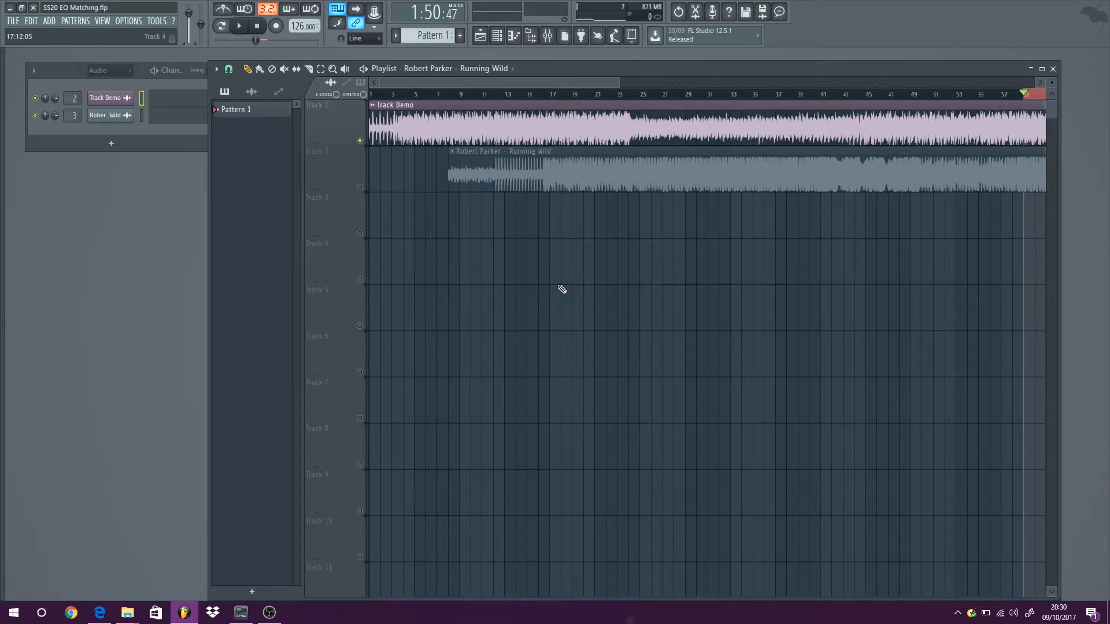
{"action": "scroll", "coordinate": [562, 289], "scroll_direction": "down", "scroll_amount": 5}
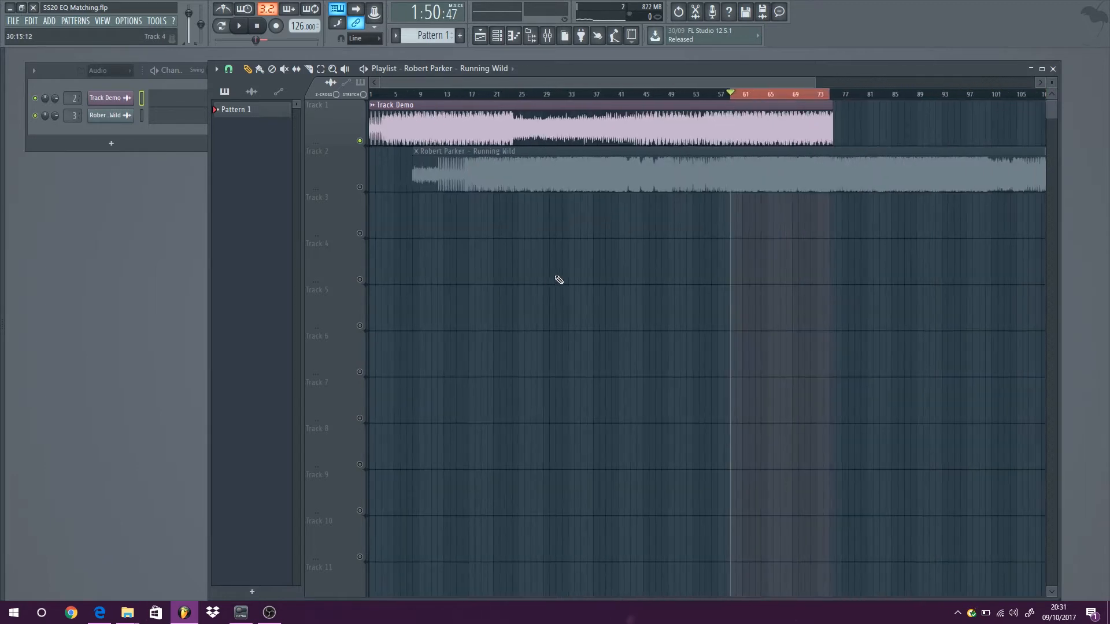
{"action": "left_click", "coordinate": [357, 188]}
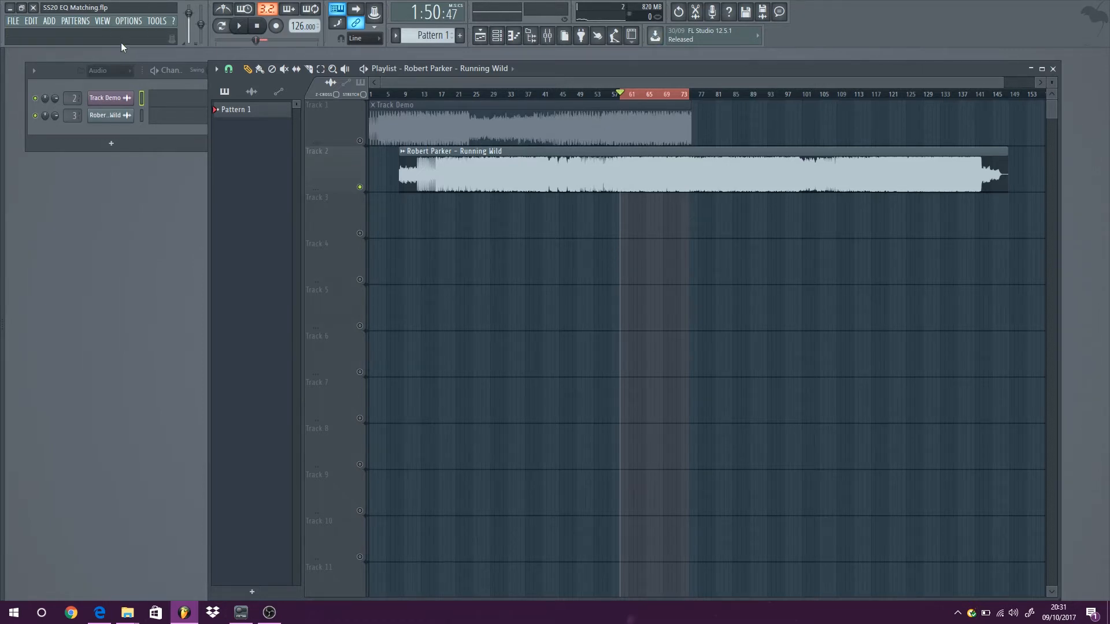
Show the mixer and open the EQUO equalizer loaded on Insert 1.
{"action": "left_click", "coordinate": [103, 20]}
{"action": "left_click", "coordinate": [112, 75]}
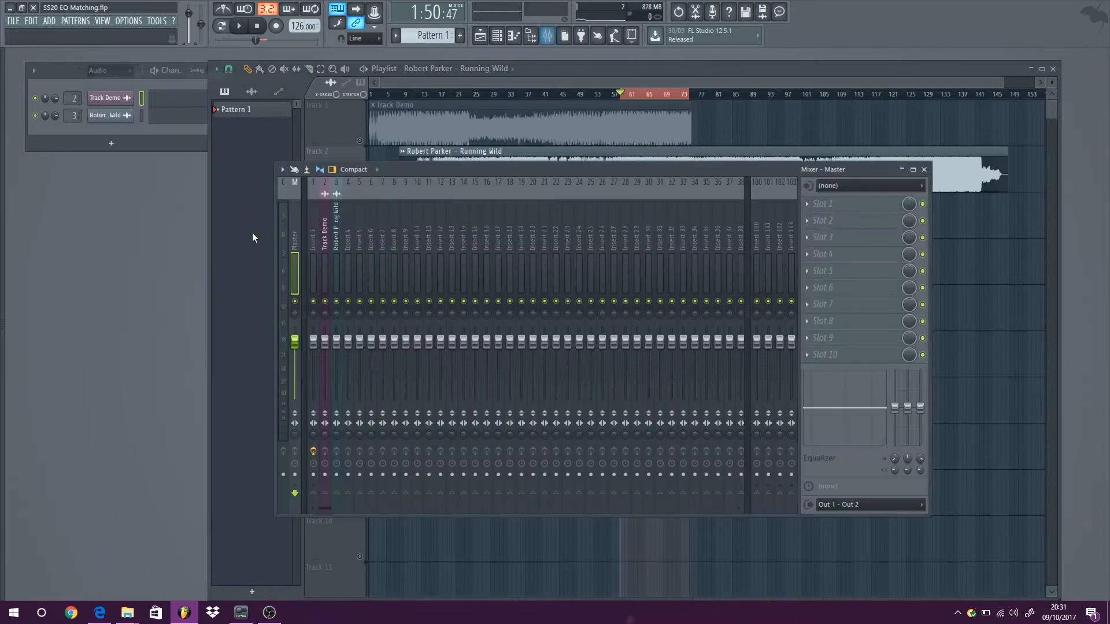
{"action": "left_click", "coordinate": [316, 230]}
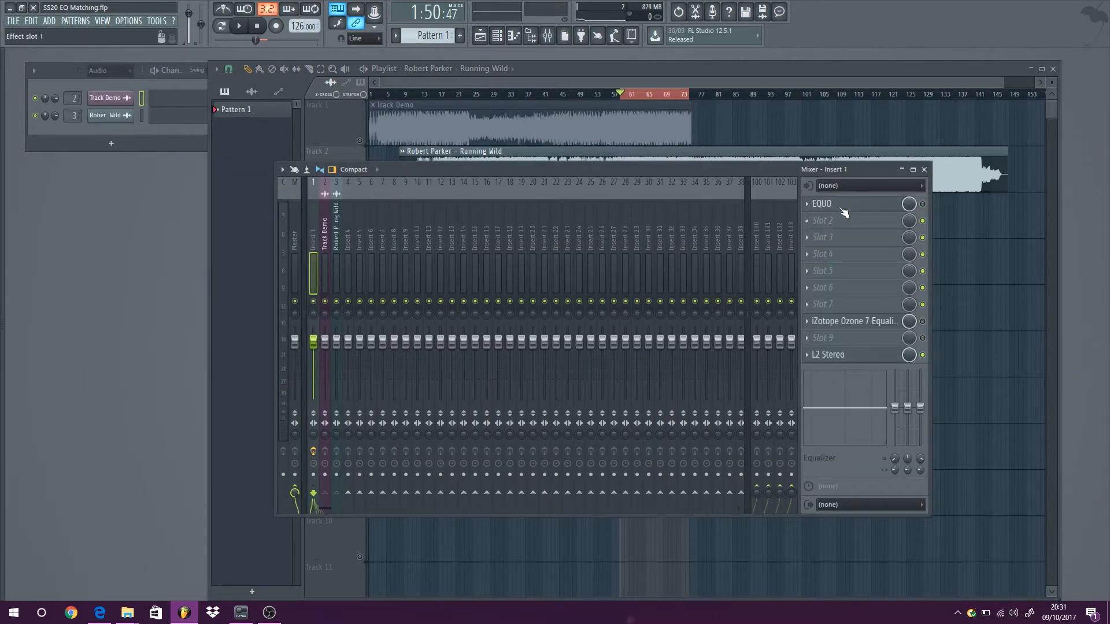
{"action": "left_click", "coordinate": [859, 207]}
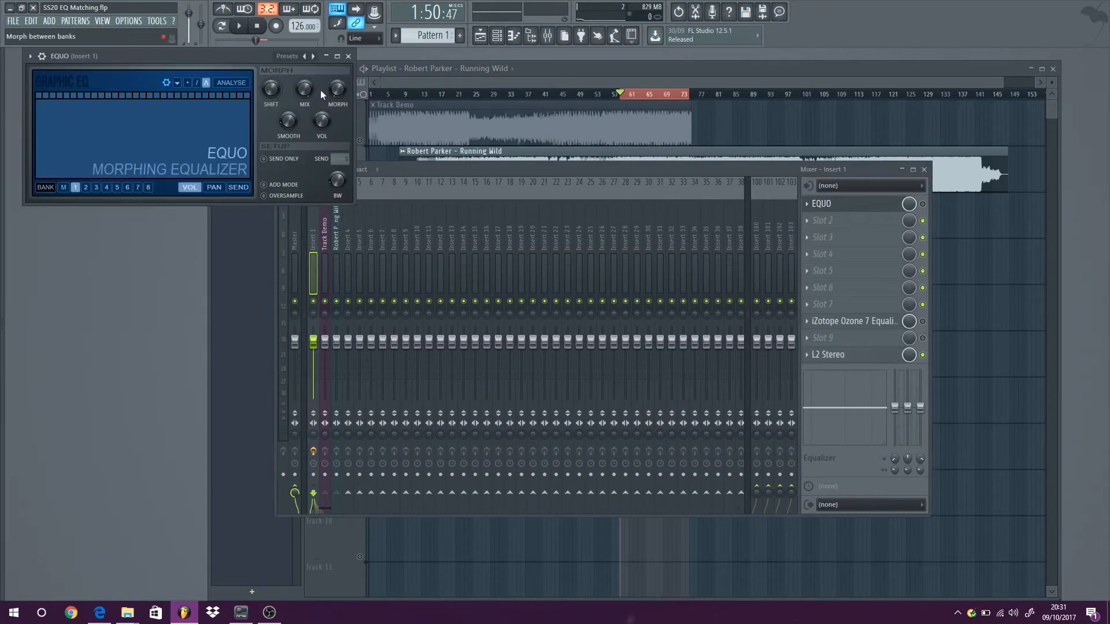
{"action": "left_click_drag", "start_coordinate": [243, 61], "coordinate": [471, 142]}
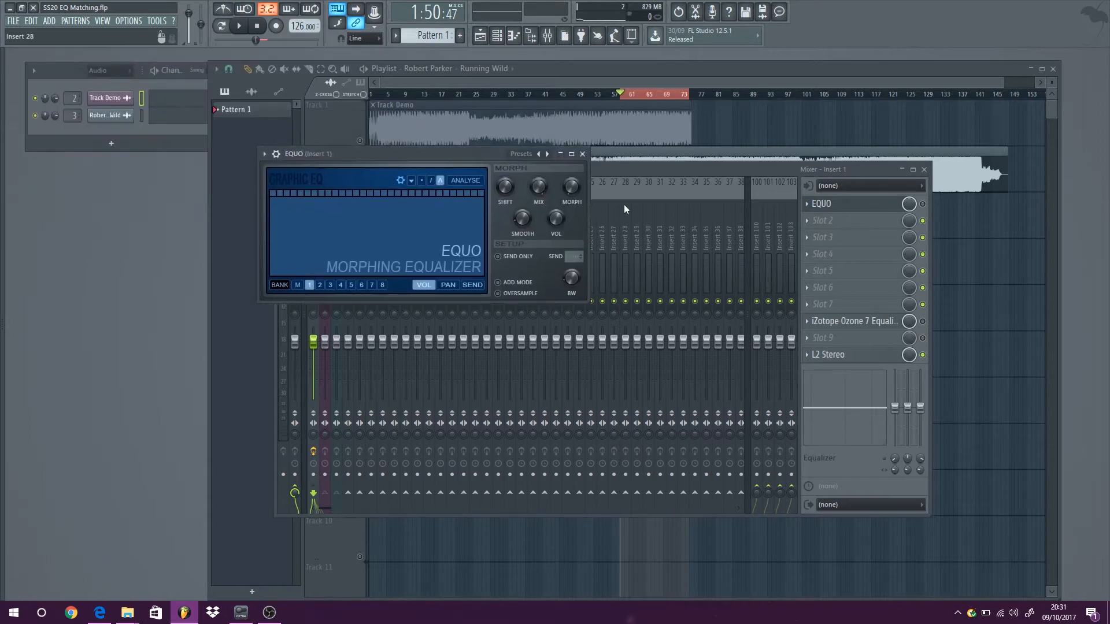
Enable EQUO on Insert 1 with its mix level at 0%, and enlarge its window clear of the mixer.
{"action": "left_click", "coordinate": [923, 204]}
{"action": "left_click", "coordinate": [382, 154]}
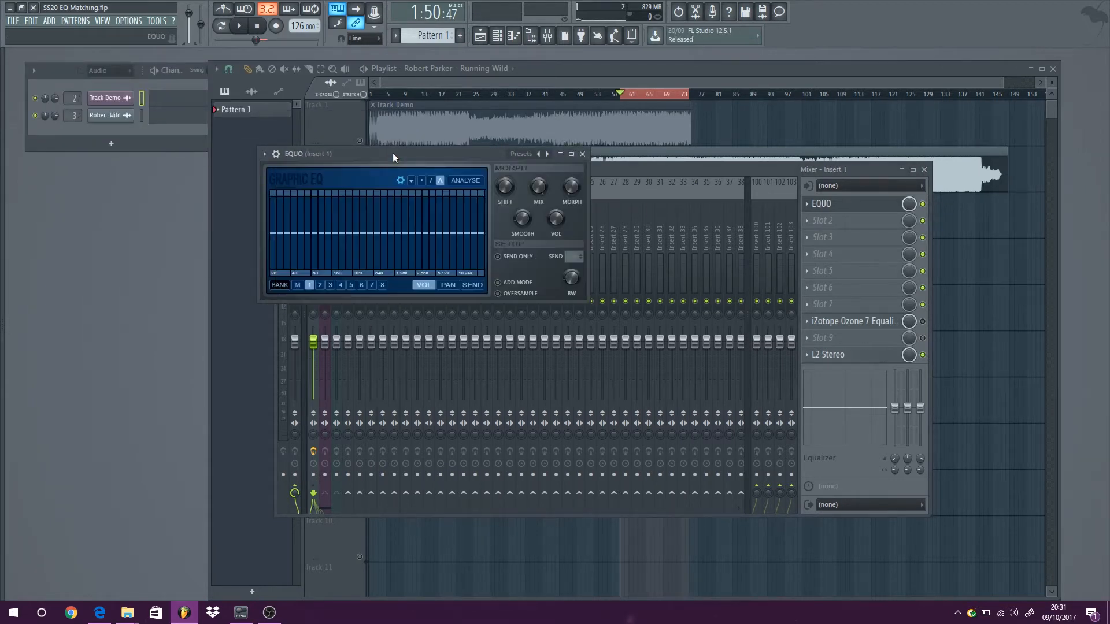
{"action": "left_click_drag", "start_coordinate": [586, 299], "coordinate": [715, 471]}
{"action": "left_click", "coordinate": [912, 208]}
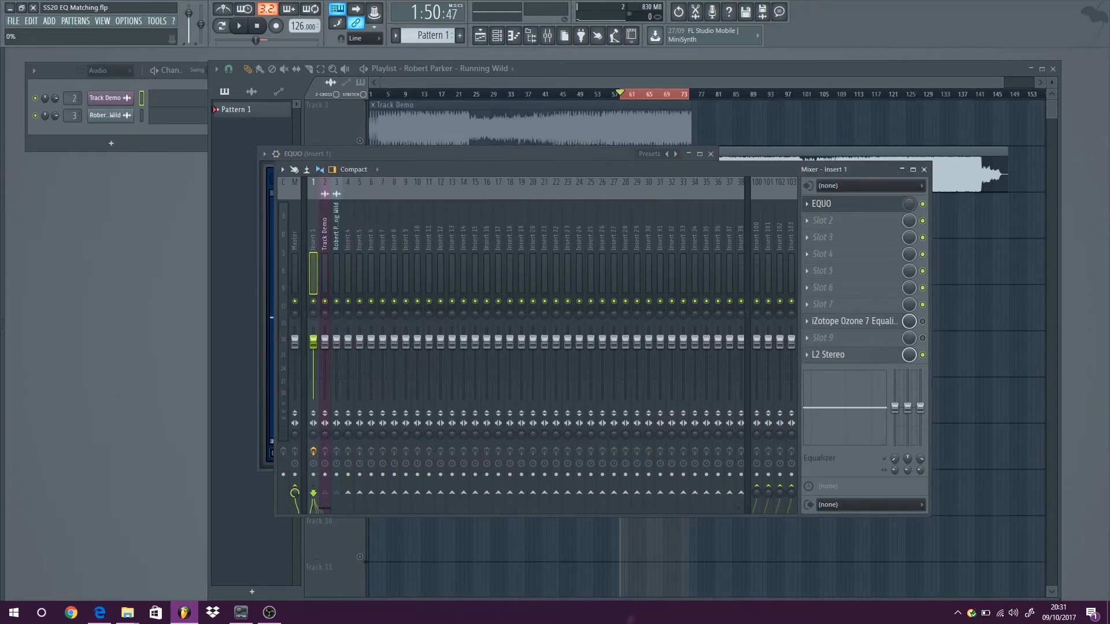
{"action": "left_click_drag", "start_coordinate": [554, 169], "coordinate": [585, 279]}
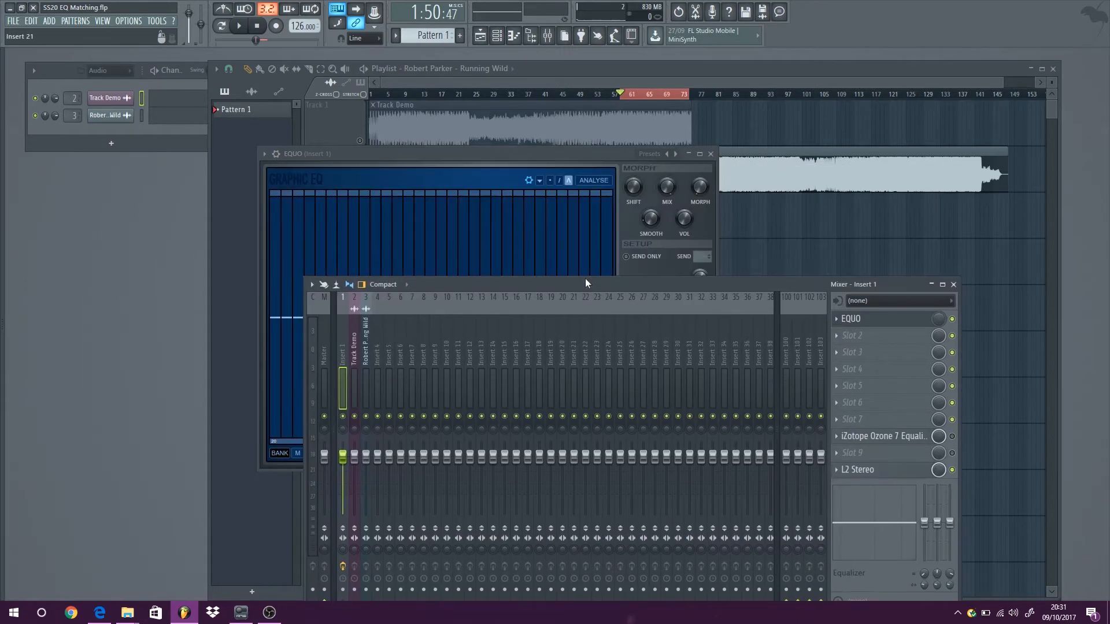
Play the soloed Running Wild reference briefly from the marked playlist section and stop playback.
{"action": "left_click", "coordinate": [769, 66]}
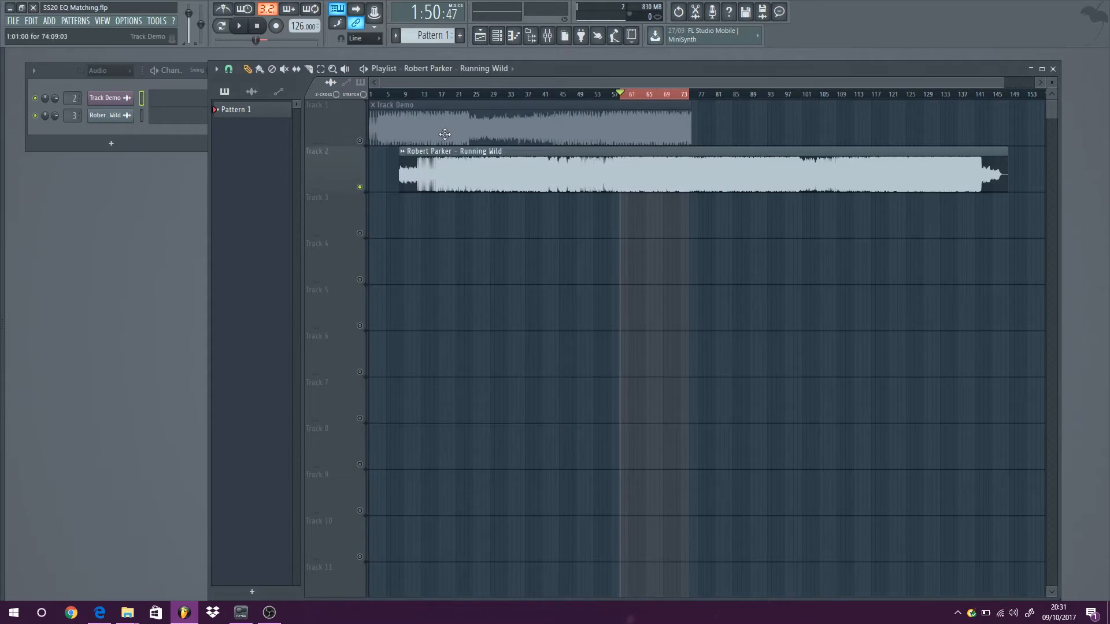
{"action": "left_click", "coordinate": [239, 25]}
{"action": "left_click", "coordinate": [258, 26]}
{"action": "key", "text": "space"}
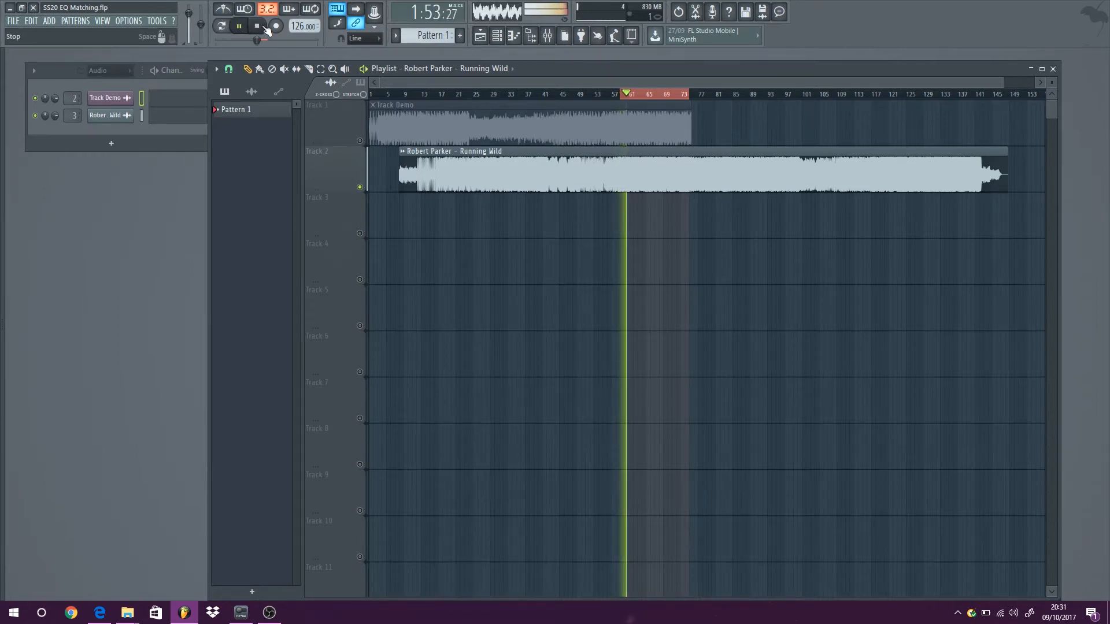
{"action": "left_click", "coordinate": [265, 28]}
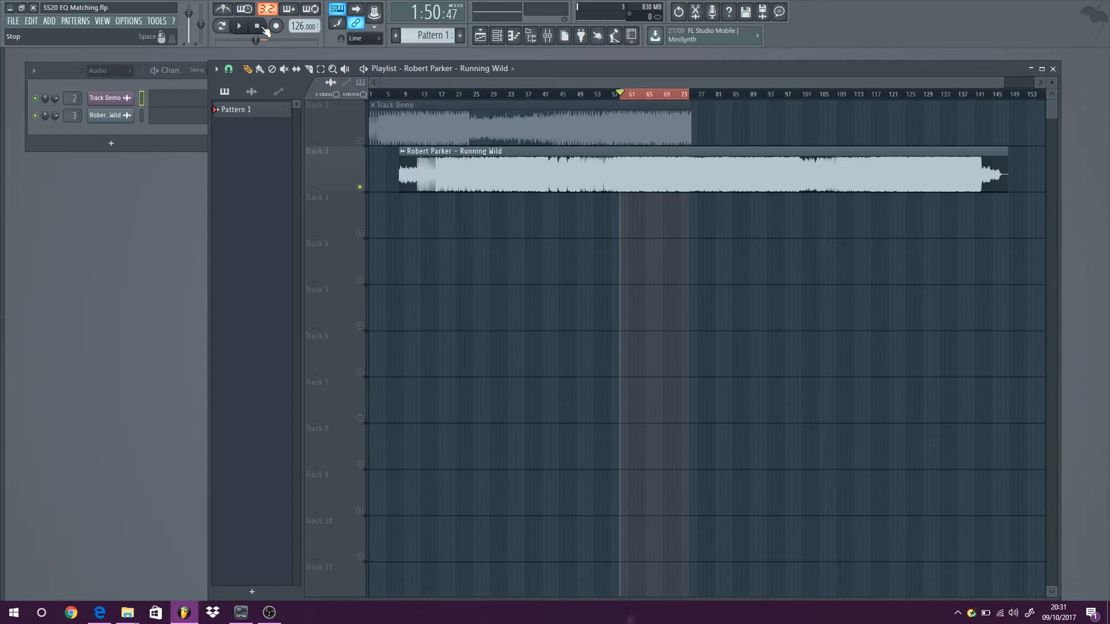
{"action": "left_click", "coordinate": [102, 25]}
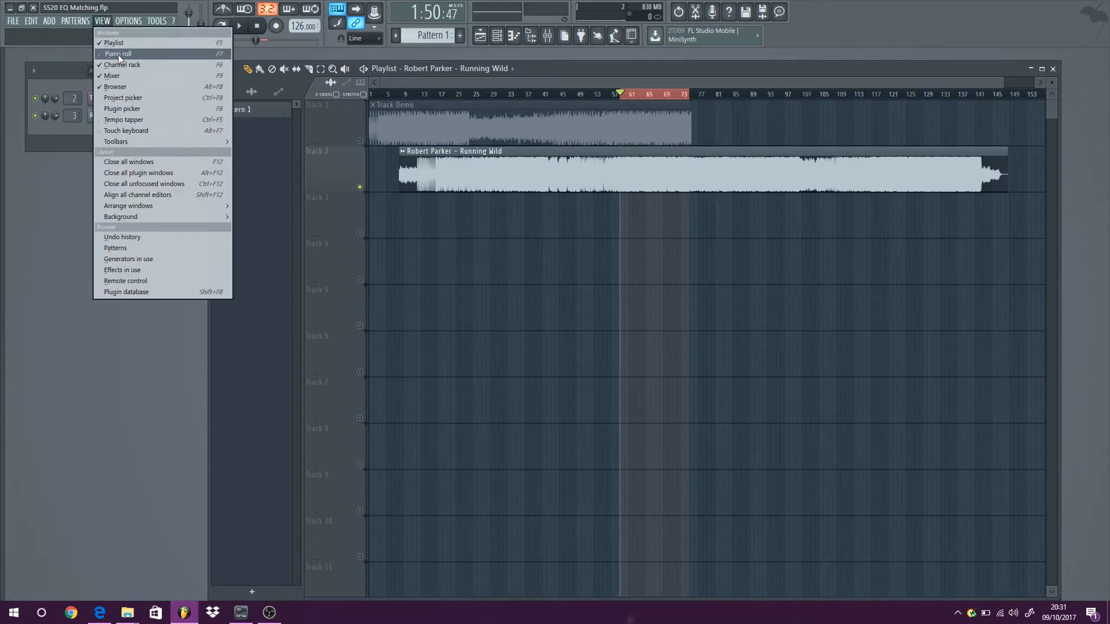
{"action": "left_click", "coordinate": [118, 54]}
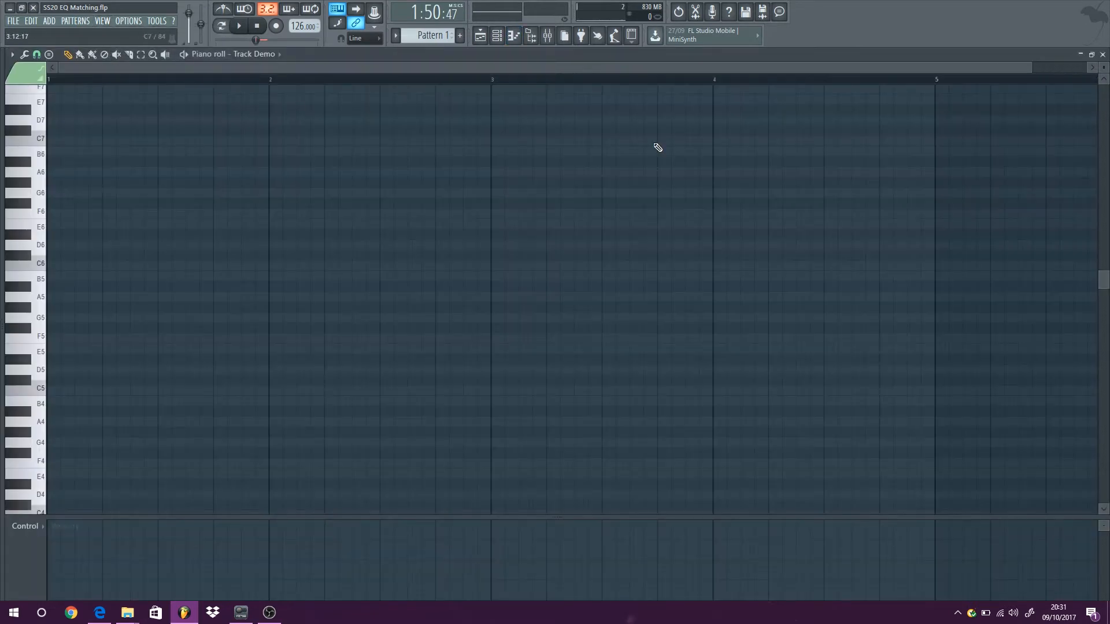
{"action": "left_click", "coordinate": [1102, 55]}
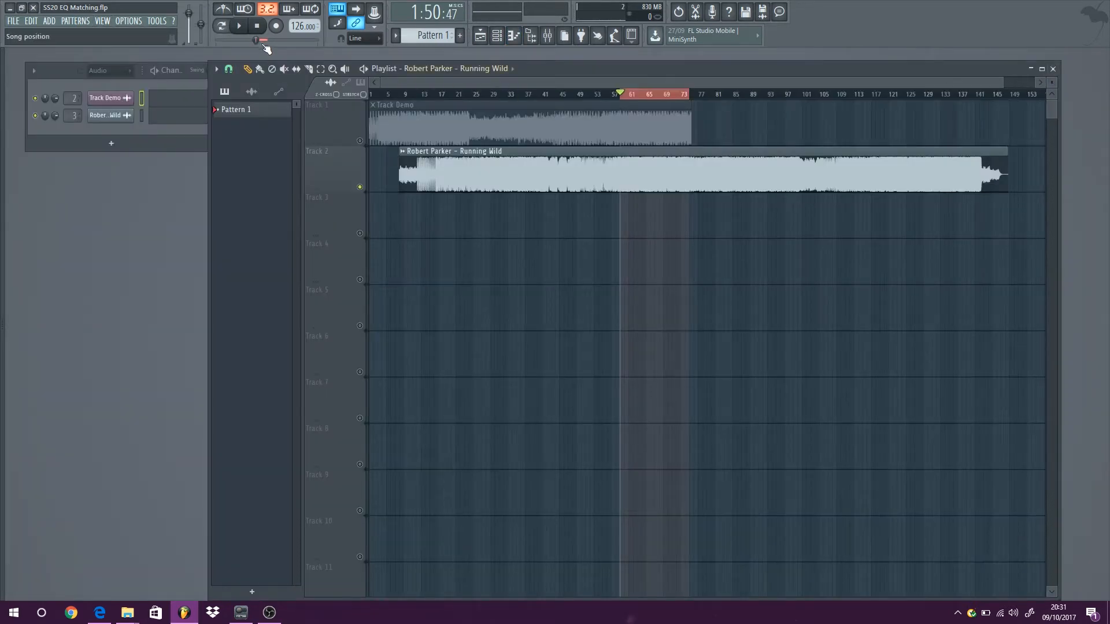
{"action": "left_click", "coordinate": [101, 20]}
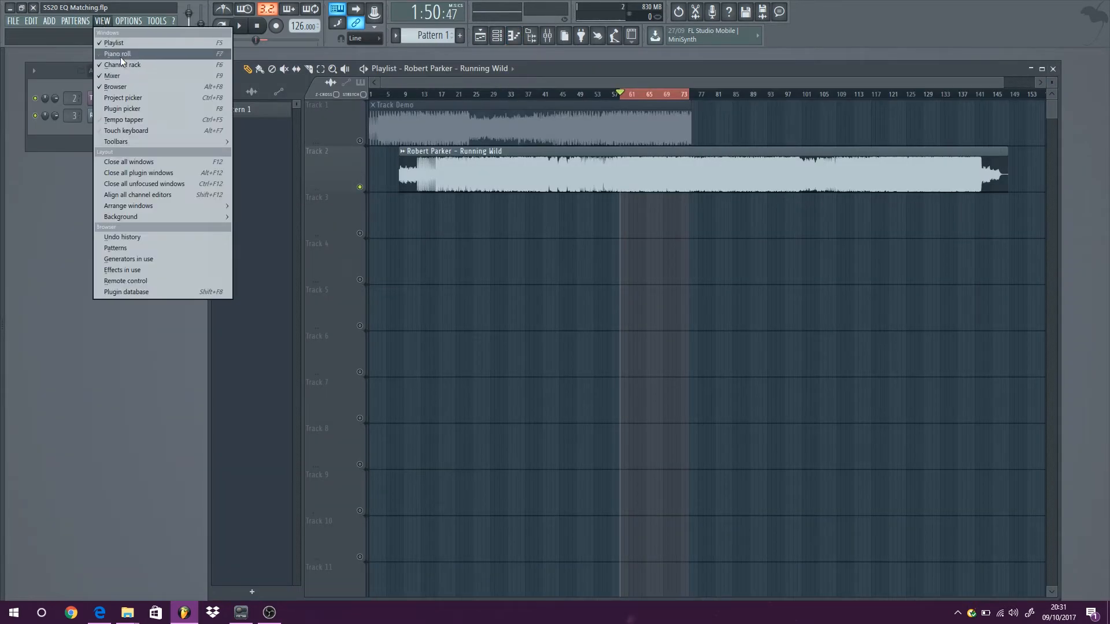
{"action": "left_click", "coordinate": [120, 55]}
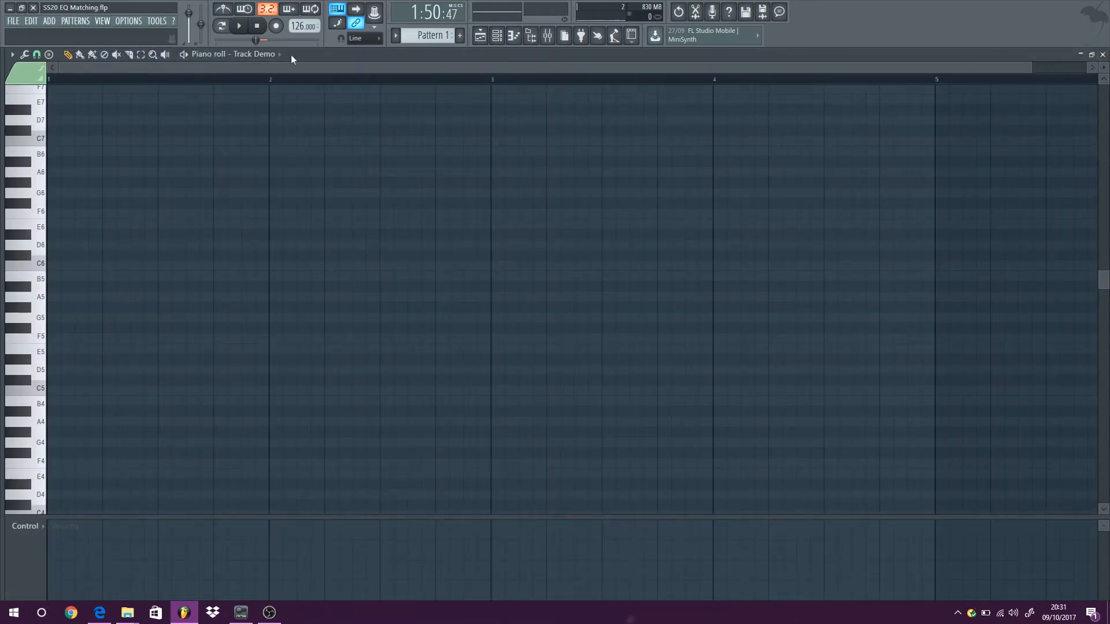
{"action": "left_click", "coordinate": [1102, 54]}
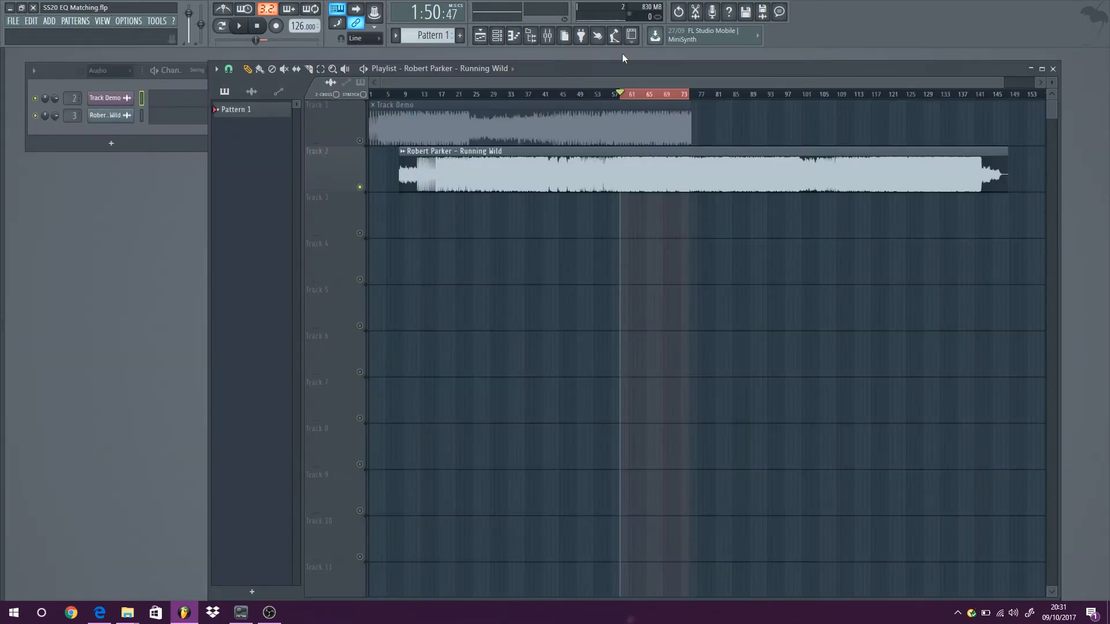
{"action": "left_click", "coordinate": [128, 21]}
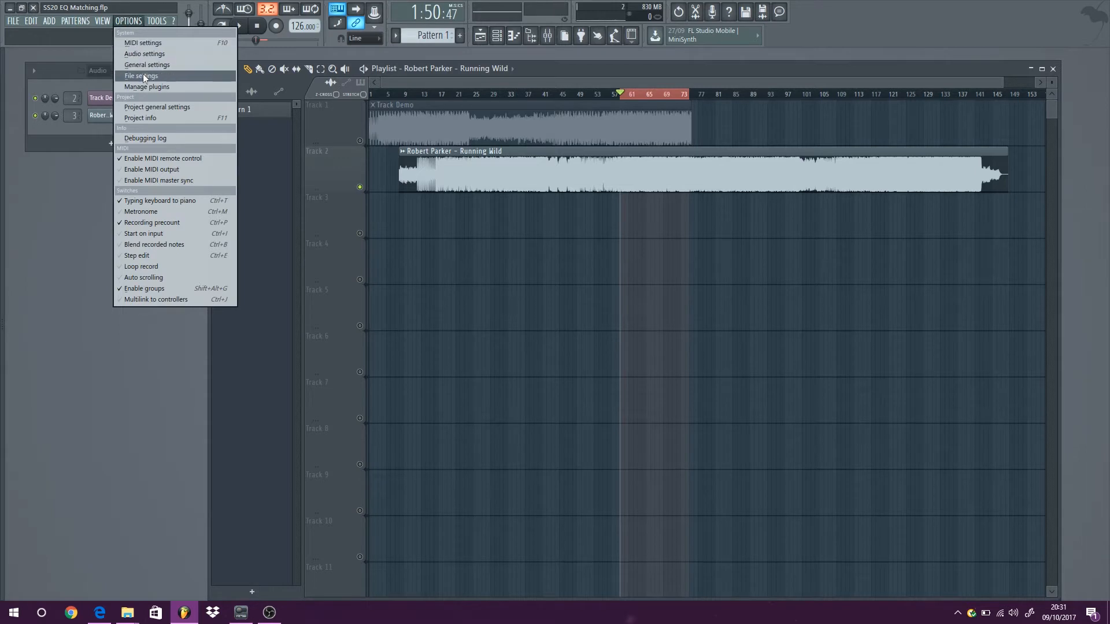
Bring back the mixer and the EQUO window on Insert 1, and check the L2 Stereo limiter's settings.
{"action": "left_click", "coordinate": [98, 21]}
{"action": "left_click", "coordinate": [123, 77]}
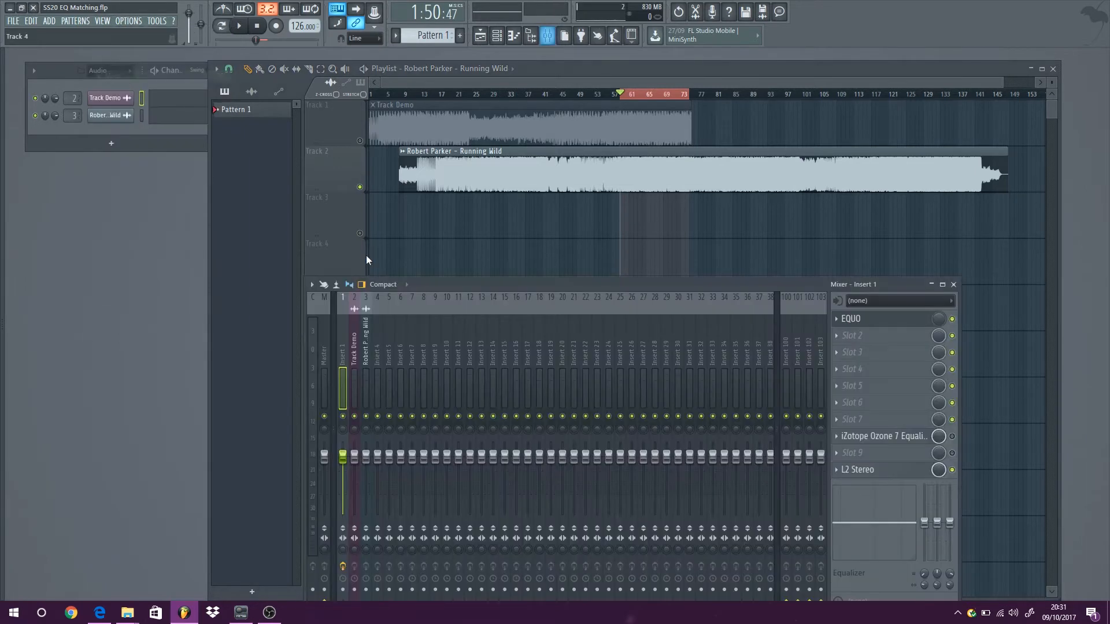
{"action": "left_click", "coordinate": [899, 321]}
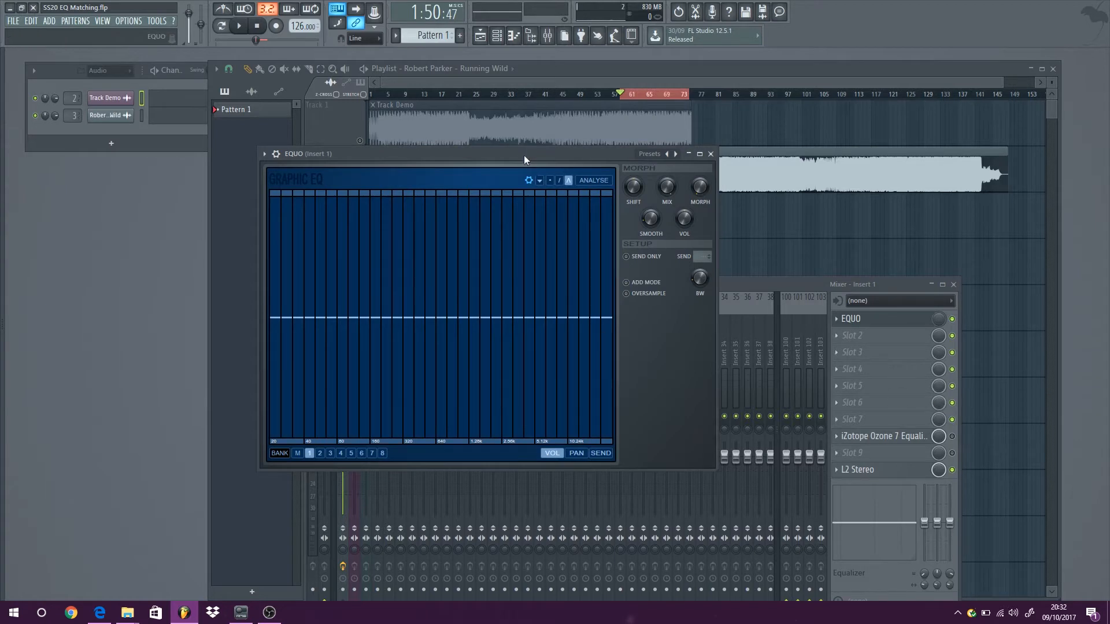
{"action": "left_click_drag", "start_coordinate": [524, 157], "coordinate": [379, 151]}
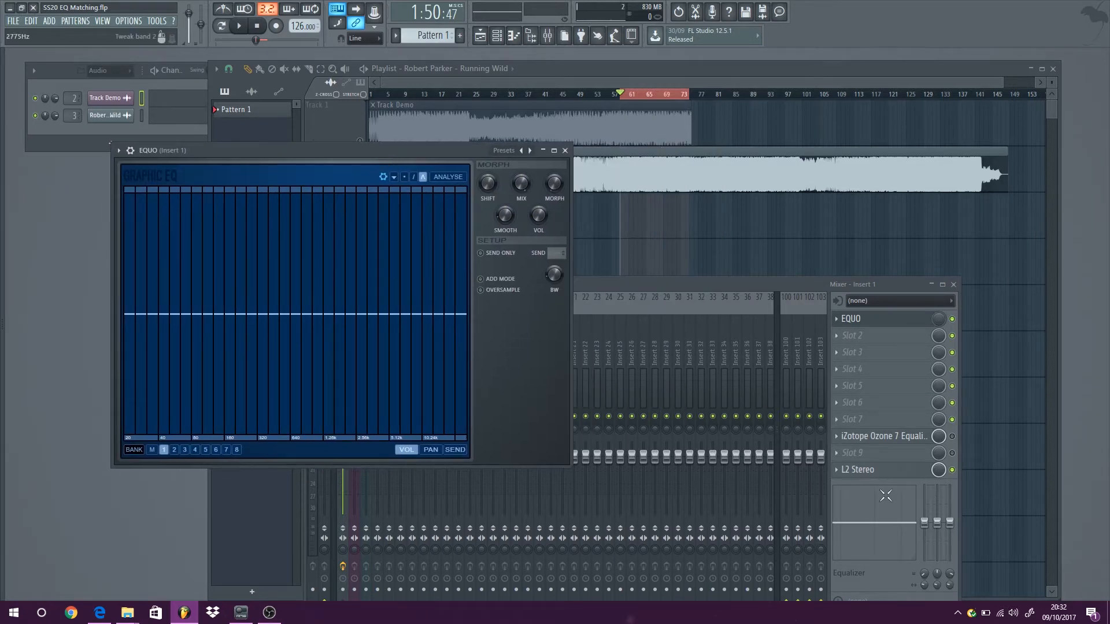
{"action": "left_click", "coordinate": [867, 470]}
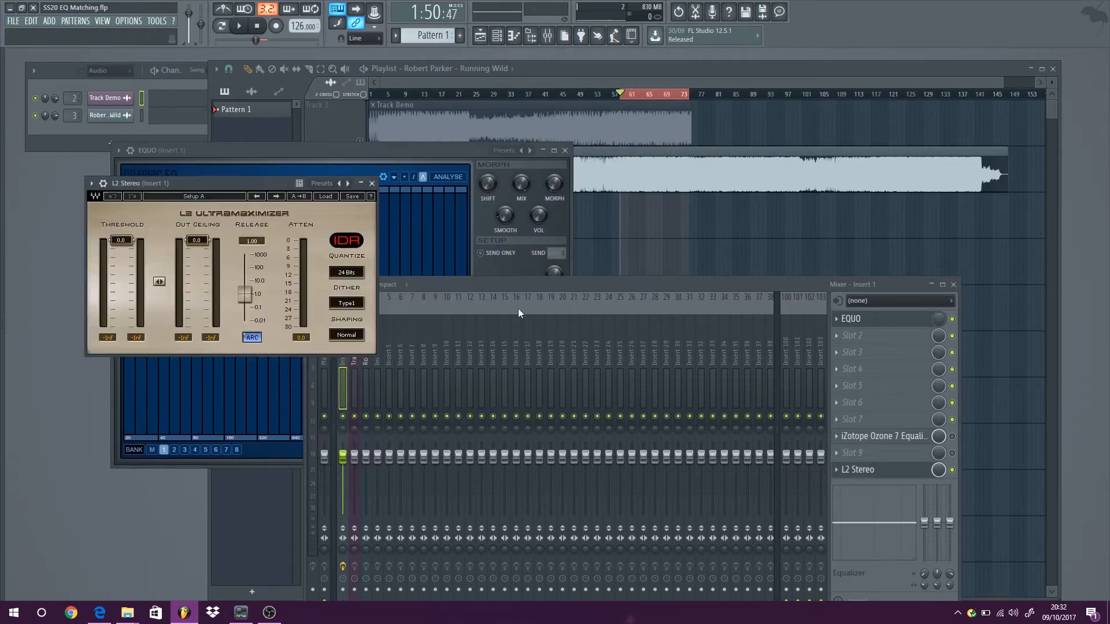
{"action": "left_click", "coordinate": [371, 183]}
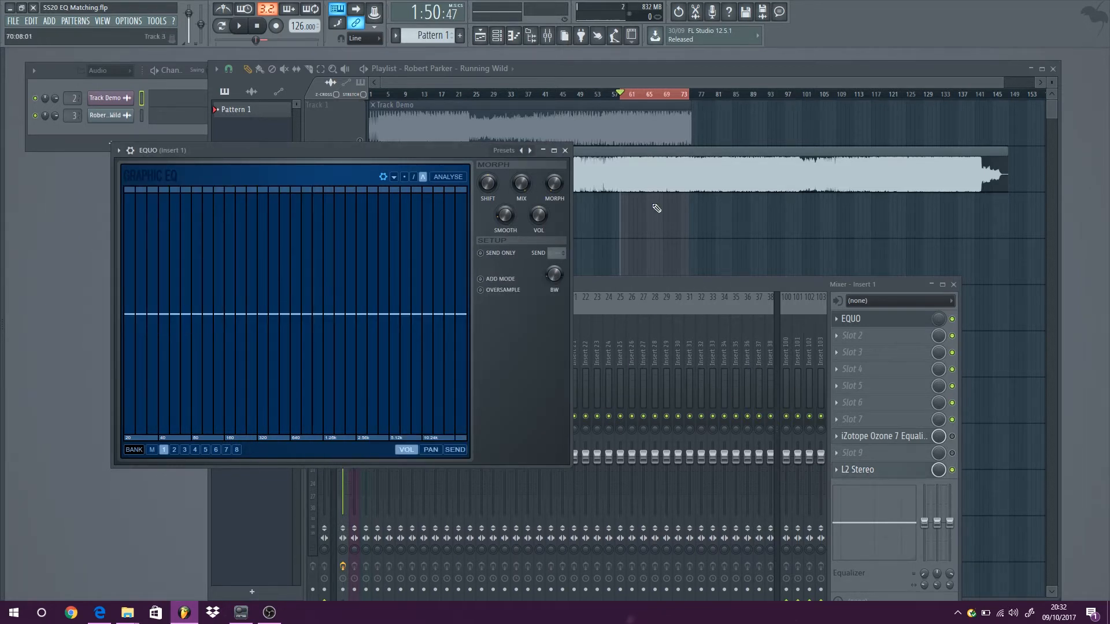
Switch EQUO's graph to the "/" display mode and start playing the Running Wild reference.
{"action": "left_click_drag", "start_coordinate": [359, 152], "coordinate": [471, 138]}
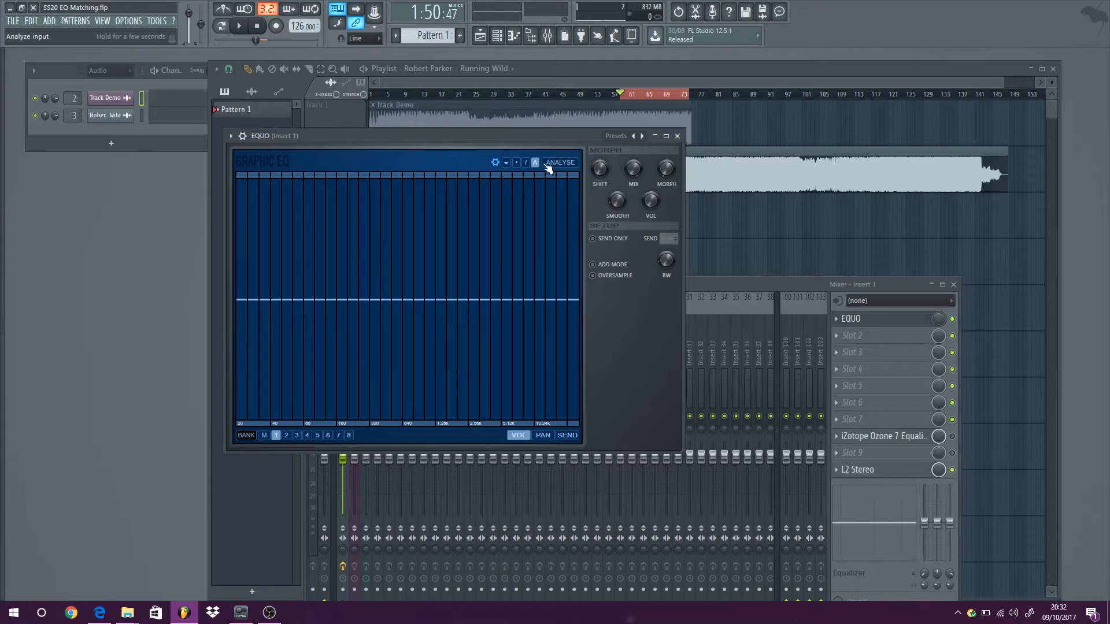
{"action": "left_click", "coordinate": [526, 162]}
{"action": "left_click", "coordinate": [240, 27]}
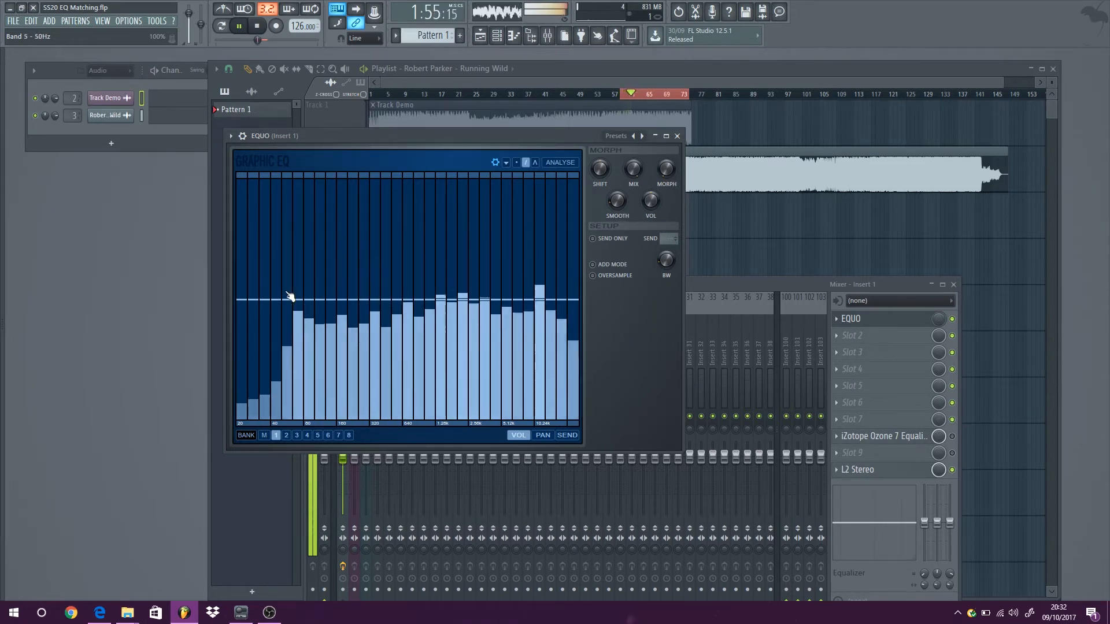
Shape EQUO's low bands to the reference spectrum: 63 Hz at 238%, 20 Hz lowered, 31–40 Hz, 100–125 Hz and 200–320 Hz raised.
{"action": "left_click", "coordinate": [298, 232]}
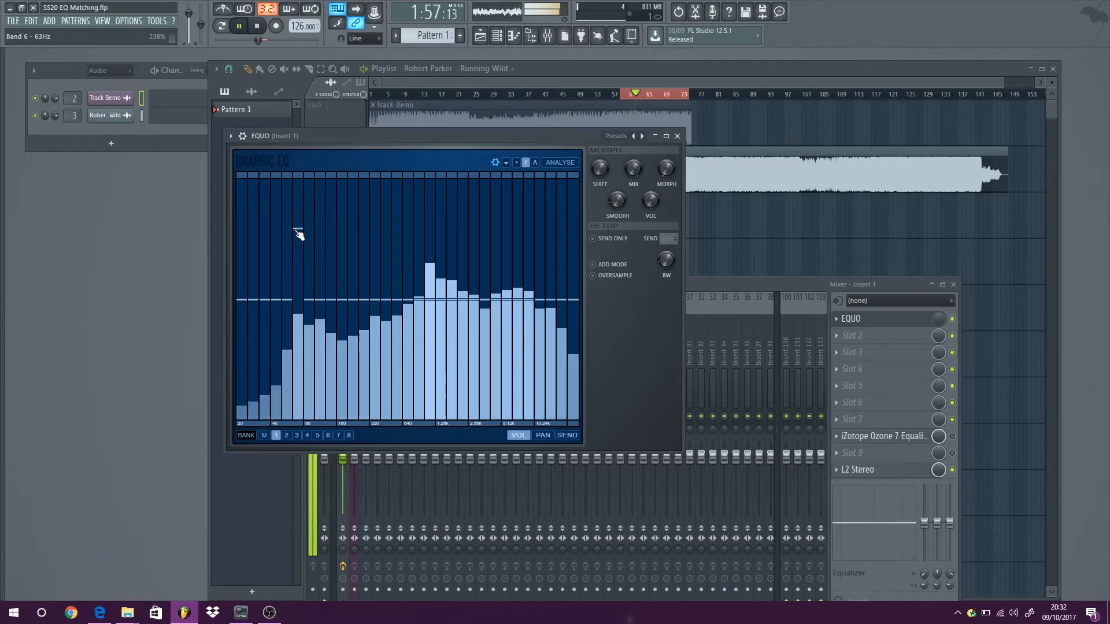
{"action": "left_click", "coordinate": [242, 324]}
{"action": "left_click_drag", "start_coordinate": [265, 294], "coordinate": [274, 293]}
{"action": "left_click_drag", "start_coordinate": [320, 221], "coordinate": [332, 222]}
{"action": "left_click", "coordinate": [353, 231]}
{"action": "left_click", "coordinate": [374, 245]}
{"action": "left_click", "coordinate": [364, 248]}
Raise EQUO's mid bands from about 508 Hz to 3.2 kHz to outline the reference spectrum.
{"action": "left_click", "coordinate": [397, 243]}
{"action": "left_click", "coordinate": [407, 240]}
{"action": "left_click", "coordinate": [440, 235]}
{"action": "left_click", "coordinate": [451, 227]}
{"action": "left_click", "coordinate": [473, 229]}
{"action": "left_click", "coordinate": [485, 235]}
Slope EQUO's high bands gradually downward from about 4 kHz, ending with the 20480 Hz band at 118%.
{"action": "left_click", "coordinate": [496, 239]}
{"action": "left_click", "coordinate": [506, 243]}
{"action": "left_click", "coordinate": [517, 248]}
{"action": "left_click", "coordinate": [540, 261]}
{"action": "left_click", "coordinate": [561, 276]}
{"action": "left_click", "coordinate": [572, 287]}
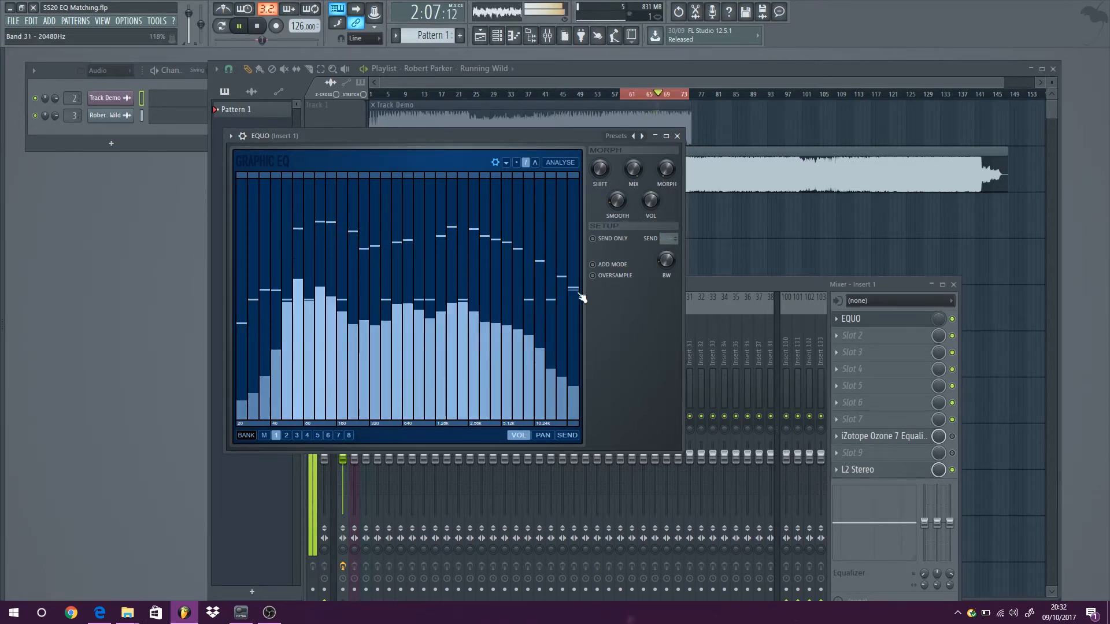
Fill in the skipped EQUO bands at about 806 Hz and 1 kHz, and set the 160 Hz band to 229%.
{"action": "left_click", "coordinate": [418, 260]}
{"action": "left_click", "coordinate": [429, 247]}
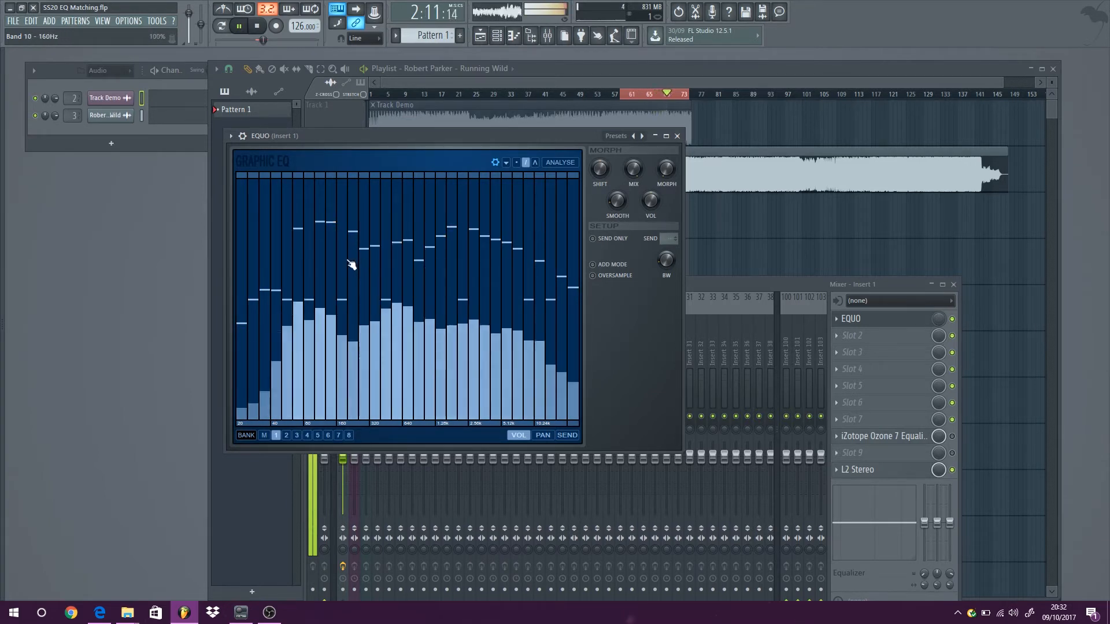
{"action": "left_click", "coordinate": [343, 233]}
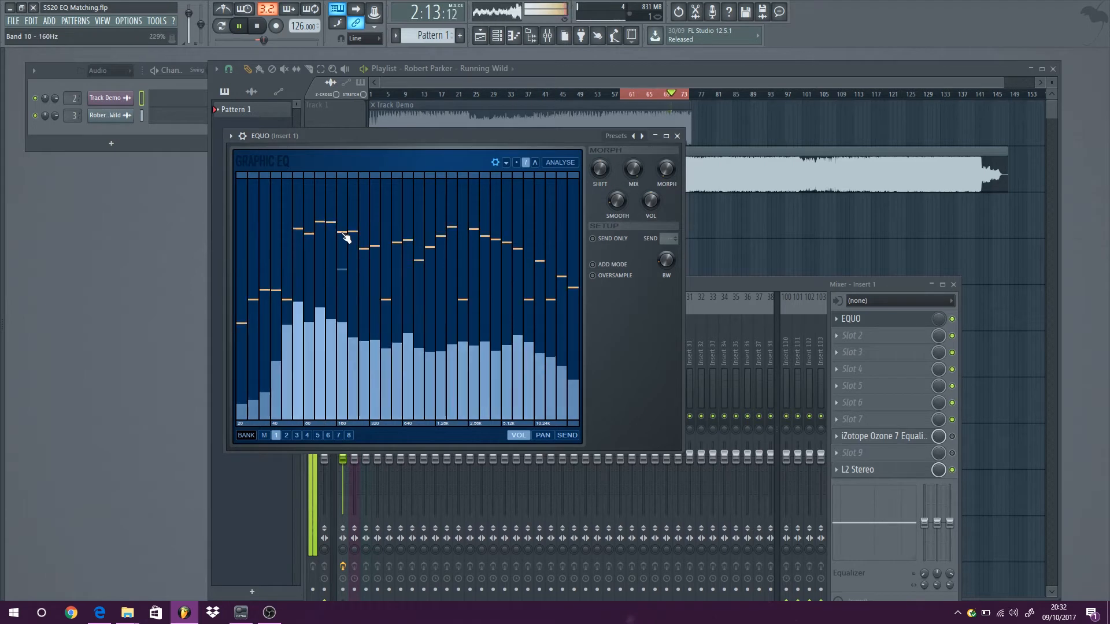
Slope EQUO's 50 Hz to 20 Hz bands downward, and raise the 403 Hz, 806 Hz and 2032 Hz bands to smooth the curve.
{"action": "left_click_drag", "start_coordinate": [280, 310], "coordinate": [245, 355]}
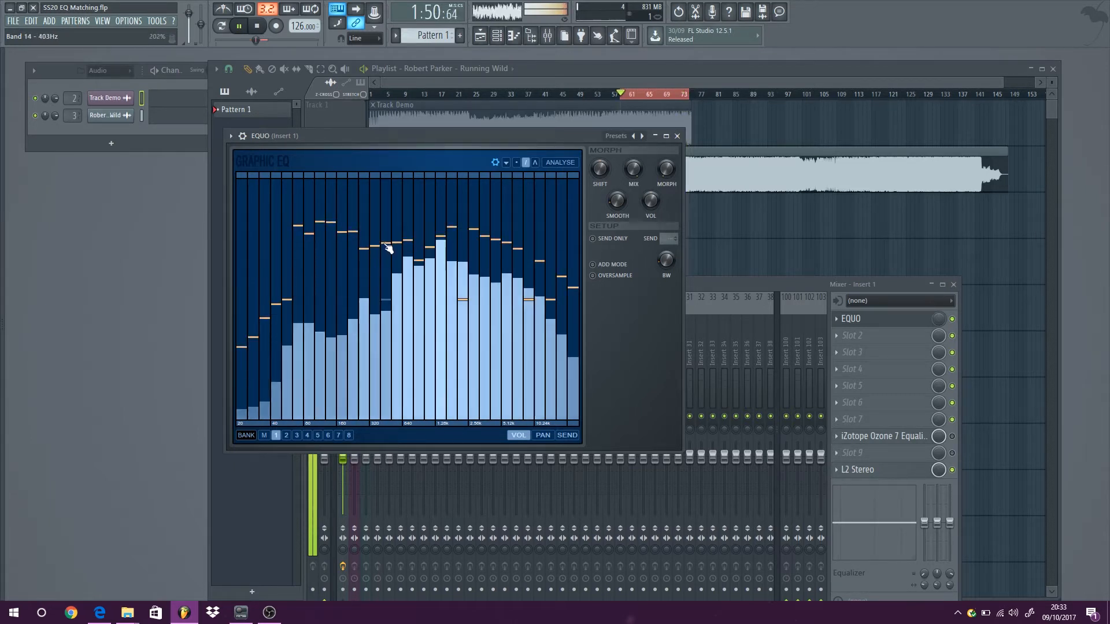
{"action": "left_click", "coordinate": [467, 236]}
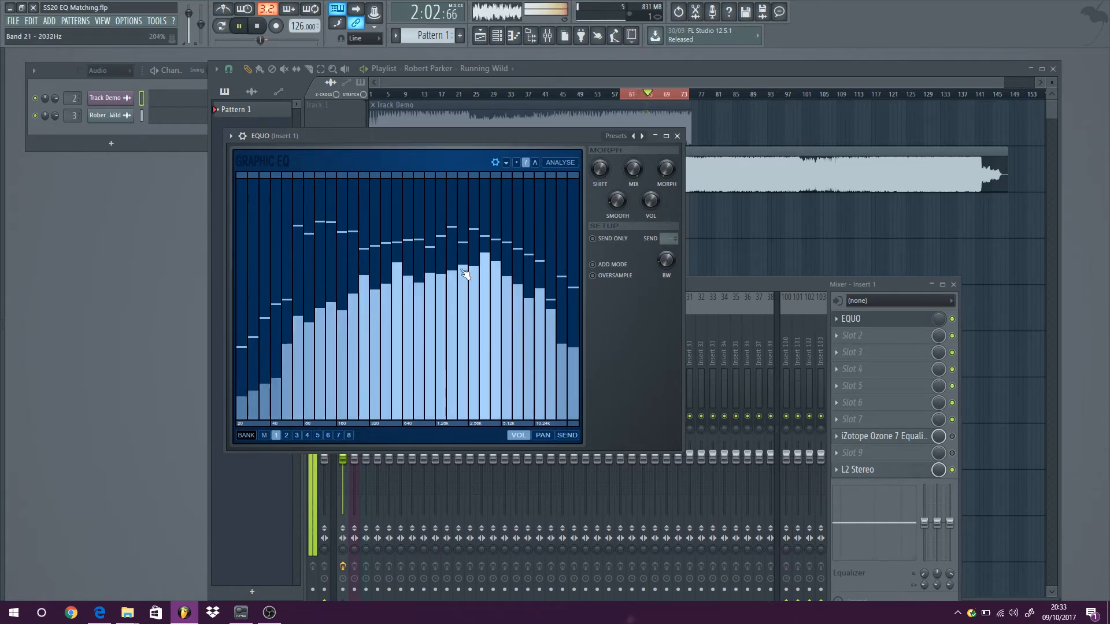
{"action": "left_click", "coordinate": [422, 257]}
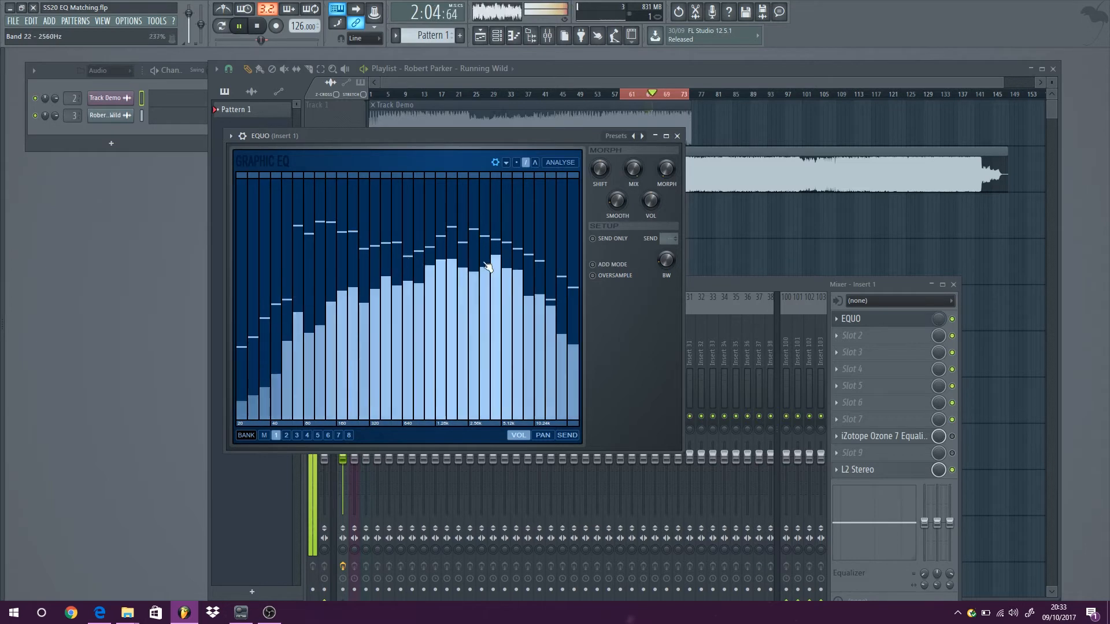
Refine EQUO's outline: lower the 10240 Hz band and set 50 Hz to 165%, 40 Hz to 112% and 202 Hz to 205%, then stop playback.
{"action": "left_click", "coordinate": [540, 279]}
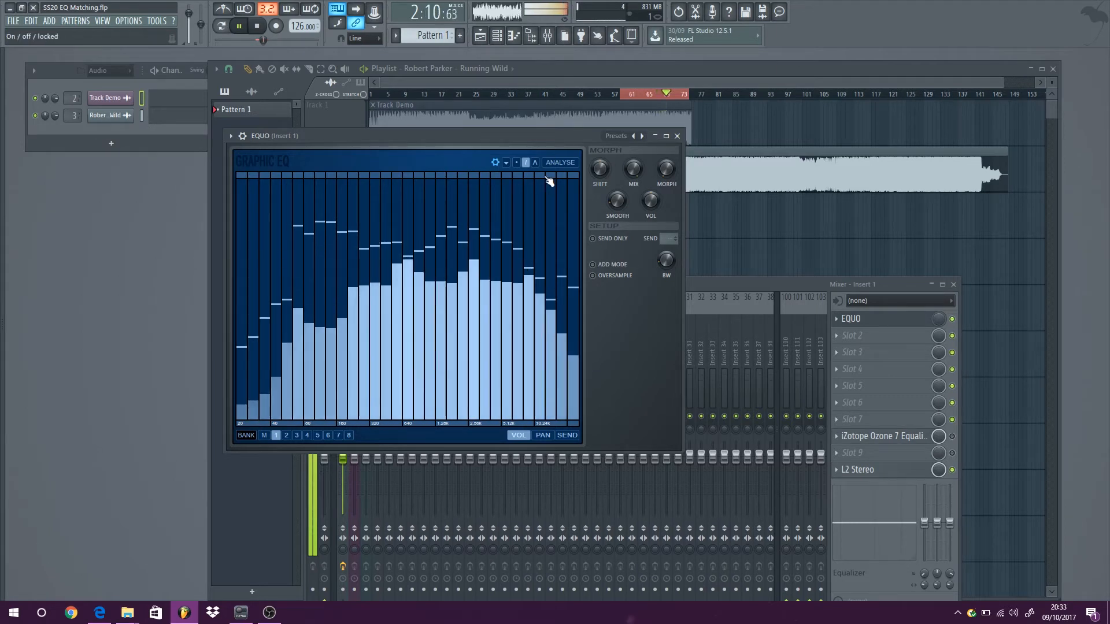
{"action": "left_click", "coordinate": [289, 262]}
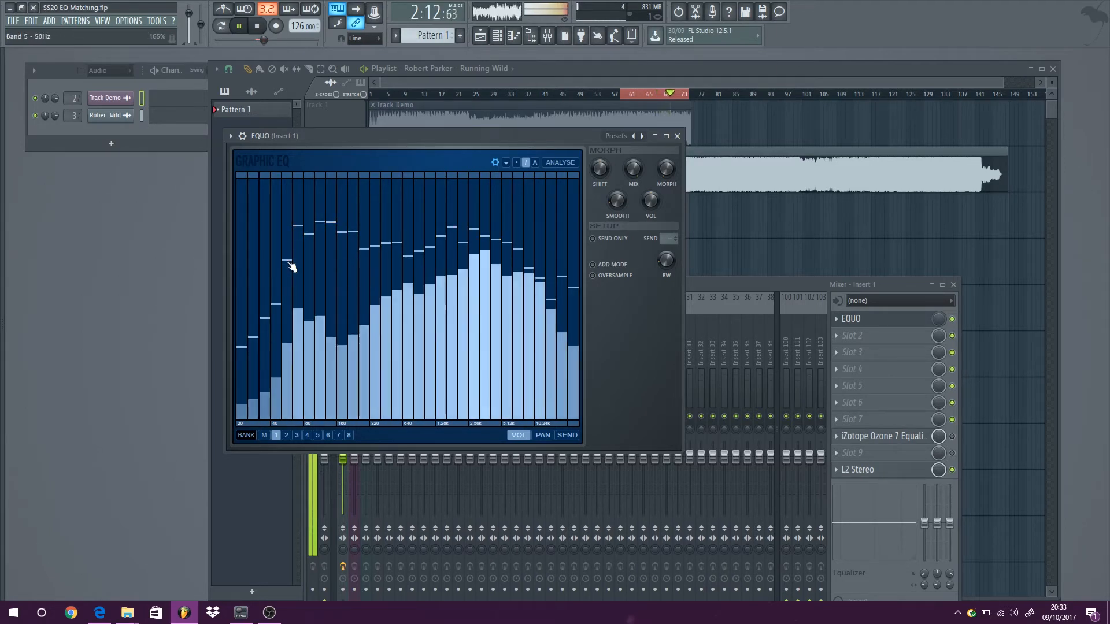
{"action": "left_click", "coordinate": [277, 292]}
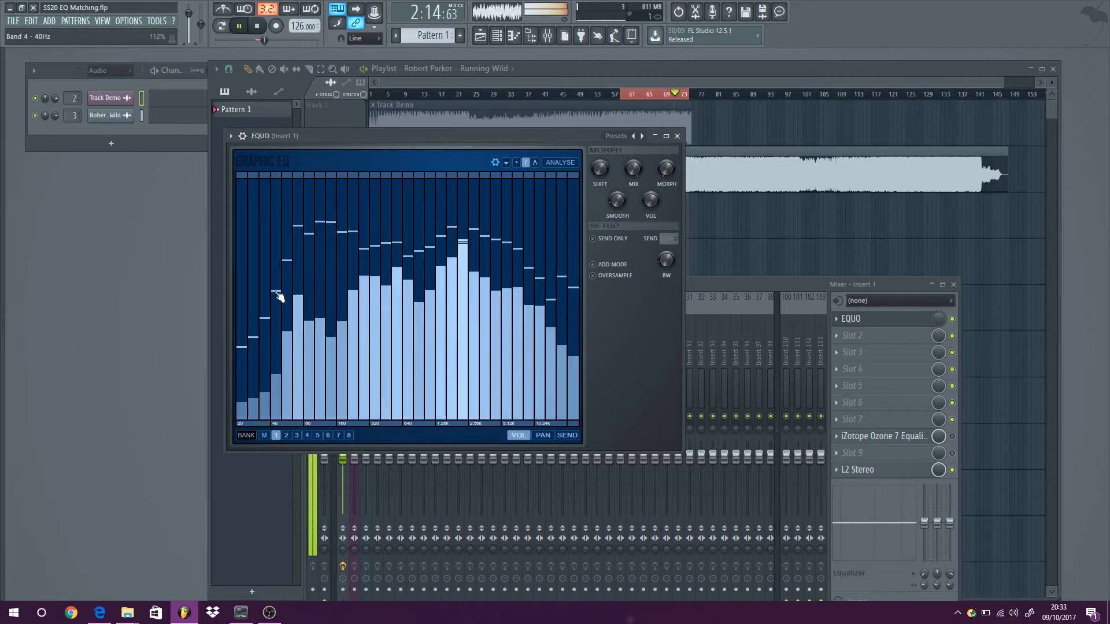
{"action": "left_click", "coordinate": [358, 242]}
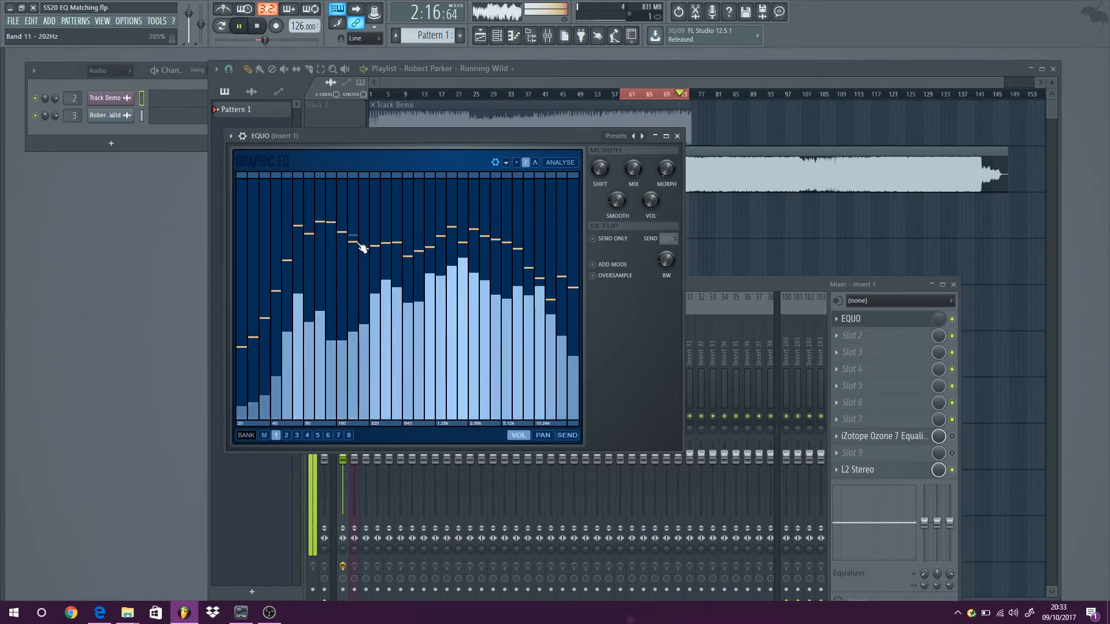
{"action": "left_click", "coordinate": [258, 27]}
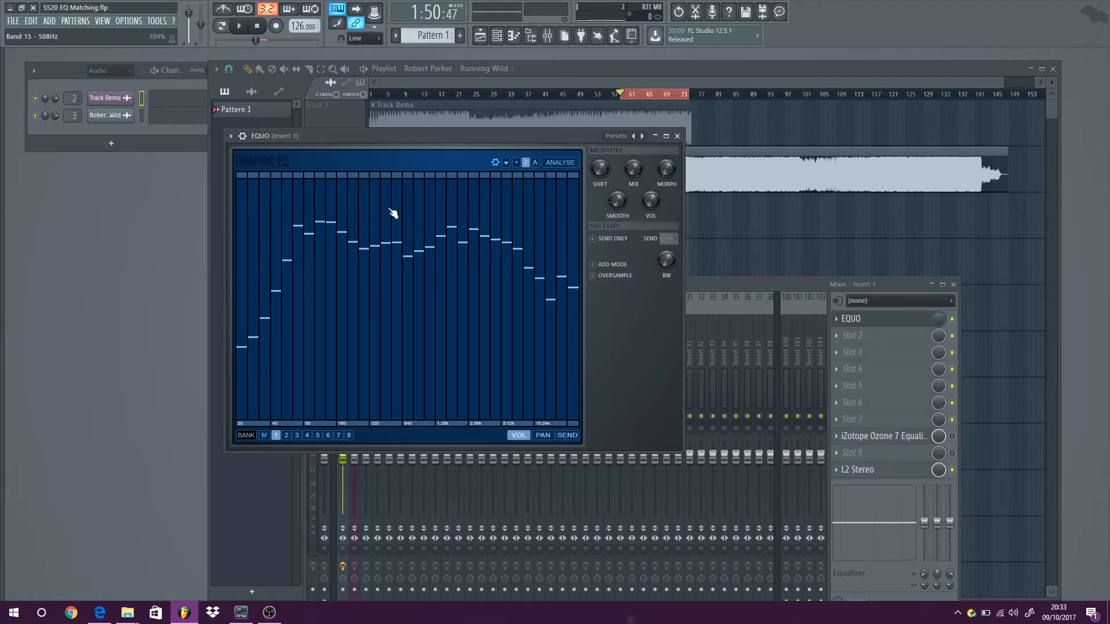
Solo the Track Demo's playlist track in place of the reference, and reopen the mixer and Insert 1's EQUO.
{"action": "left_click", "coordinate": [731, 84]}
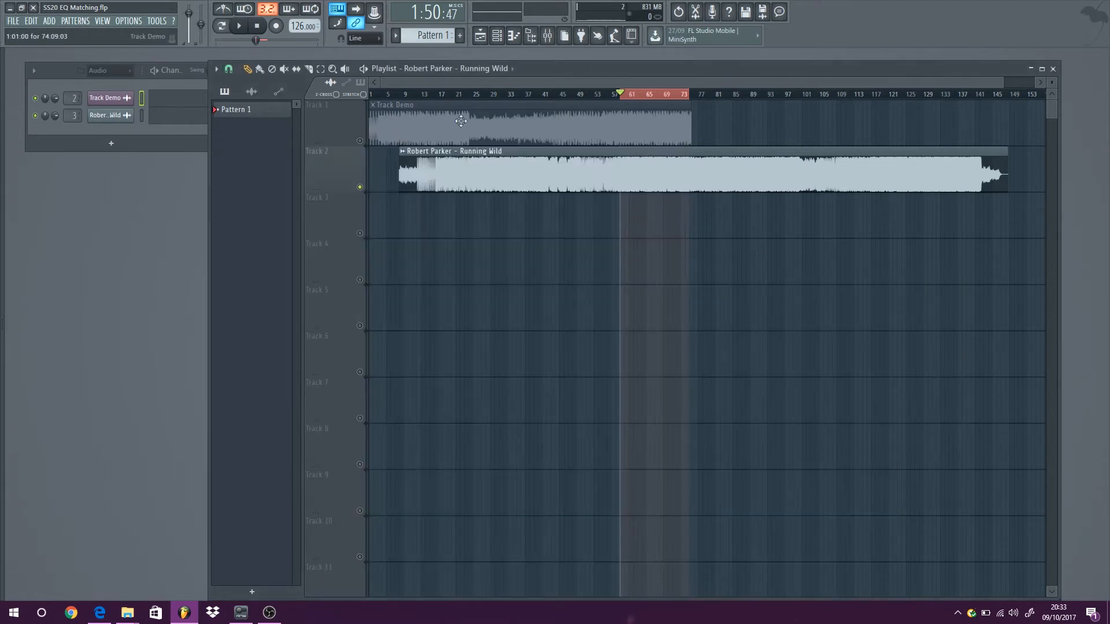
{"action": "right_click", "coordinate": [360, 141]}
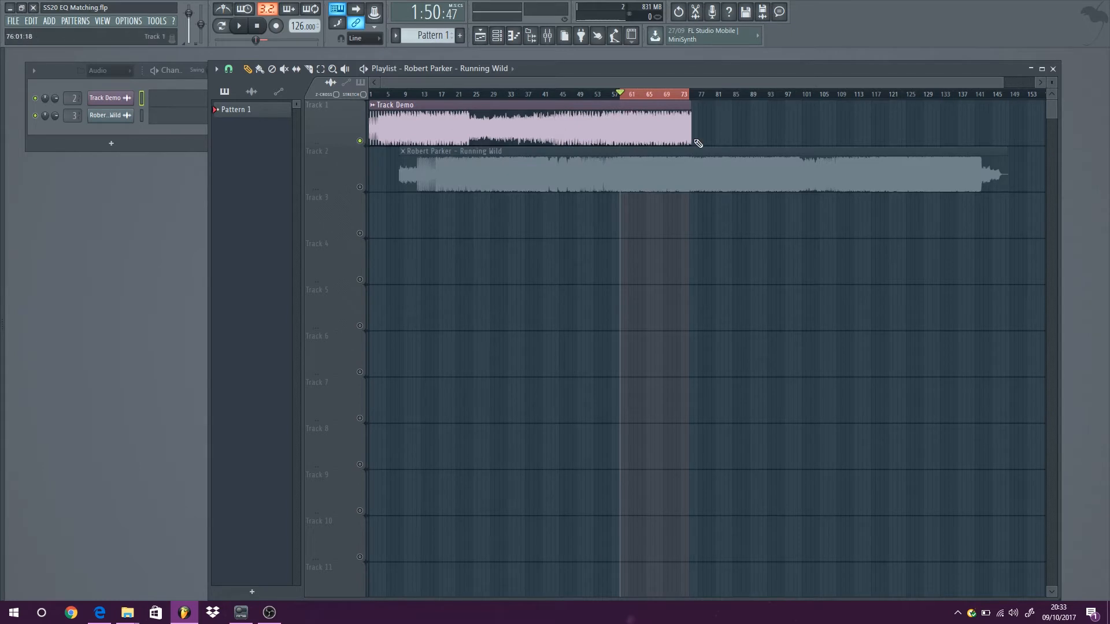
{"action": "left_click", "coordinate": [103, 22]}
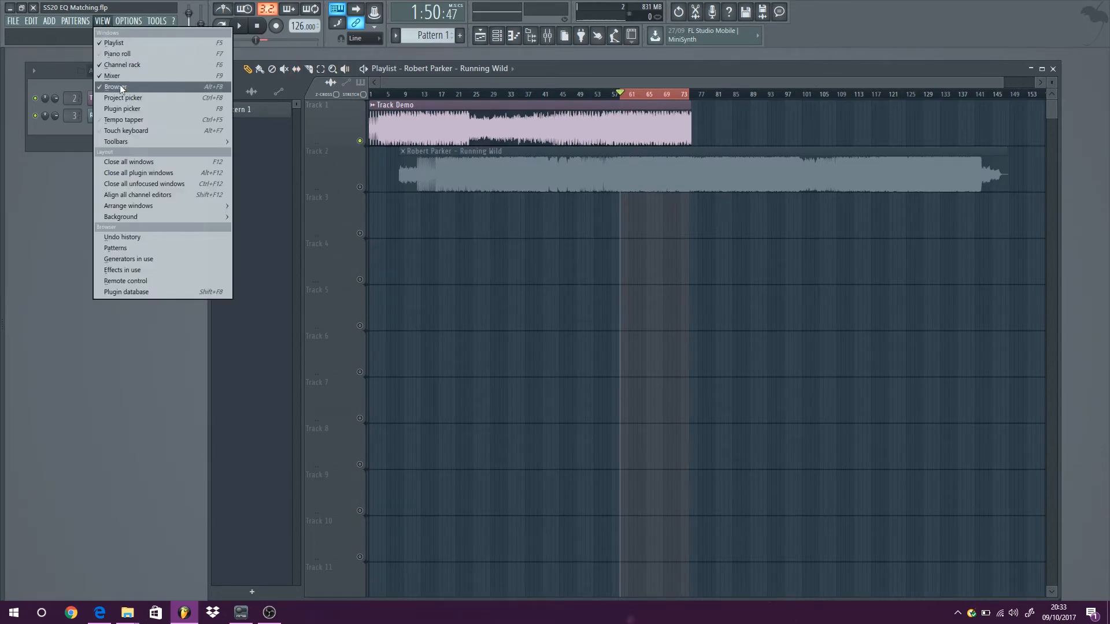
{"action": "left_click", "coordinate": [120, 77]}
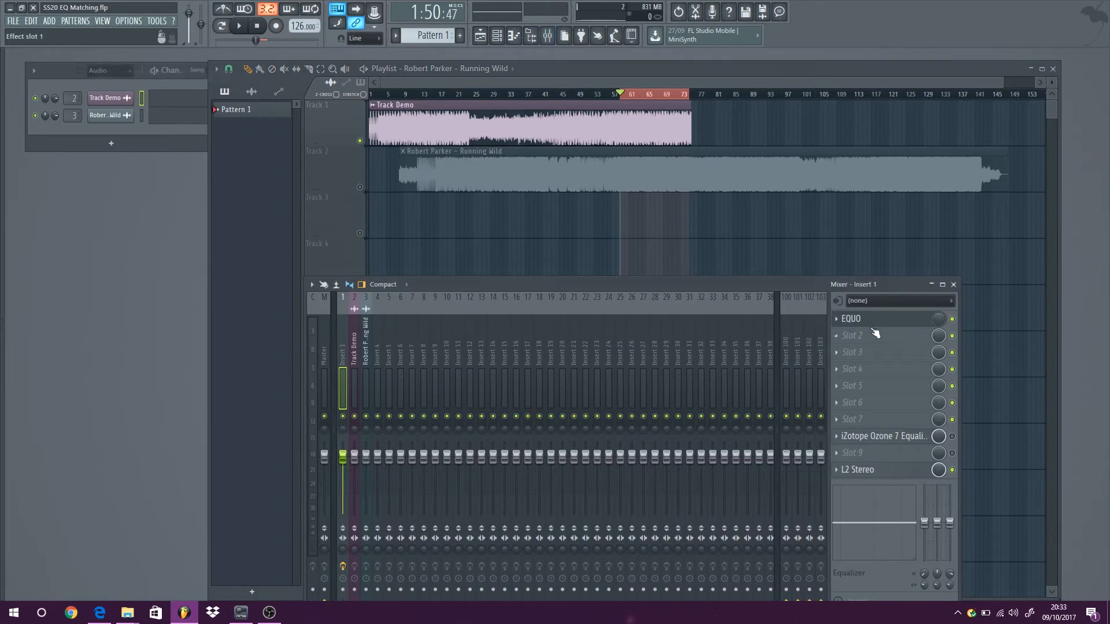
{"action": "left_click", "coordinate": [874, 323]}
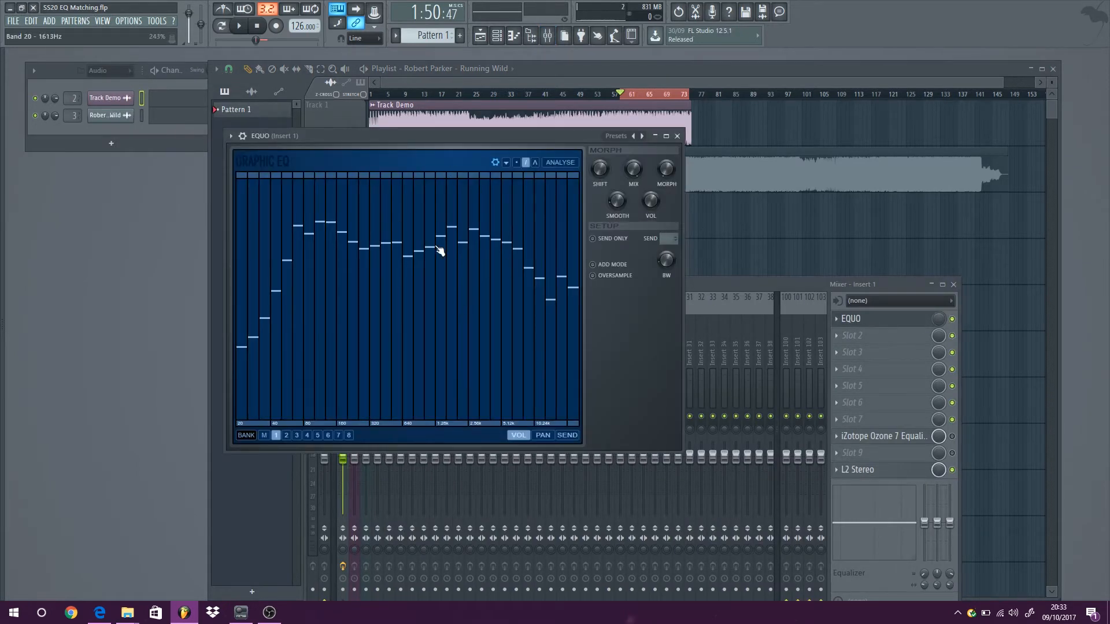
Play the Track Demo, check its channel volume, and compare its live spectrum with the reference outline in EQUO.
{"action": "left_click", "coordinate": [238, 26]}
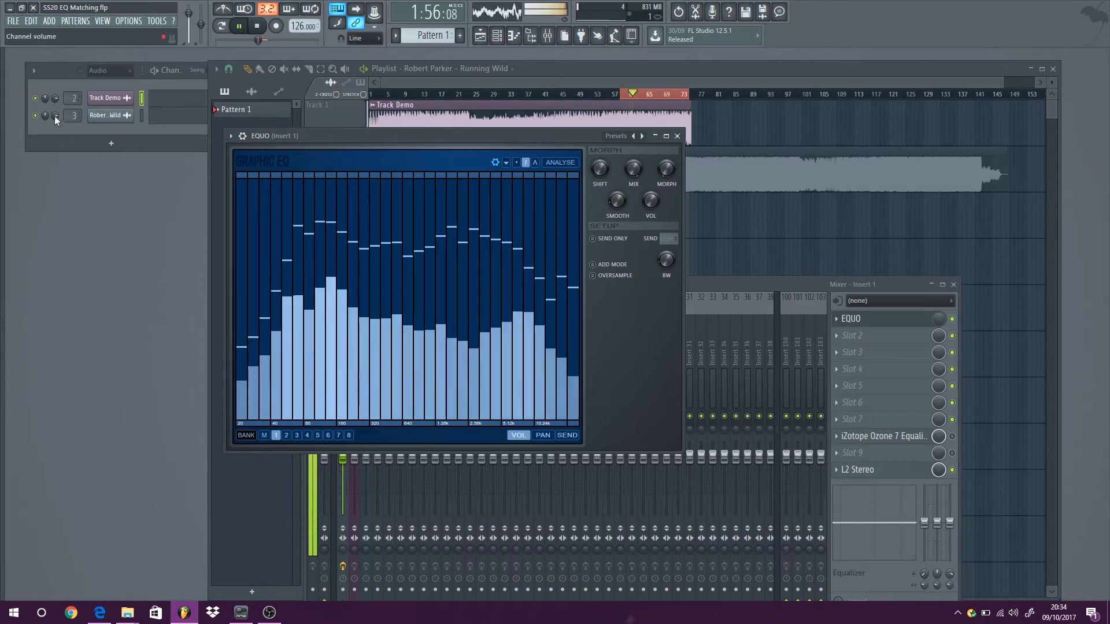
{"action": "left_click", "coordinate": [54, 99]}
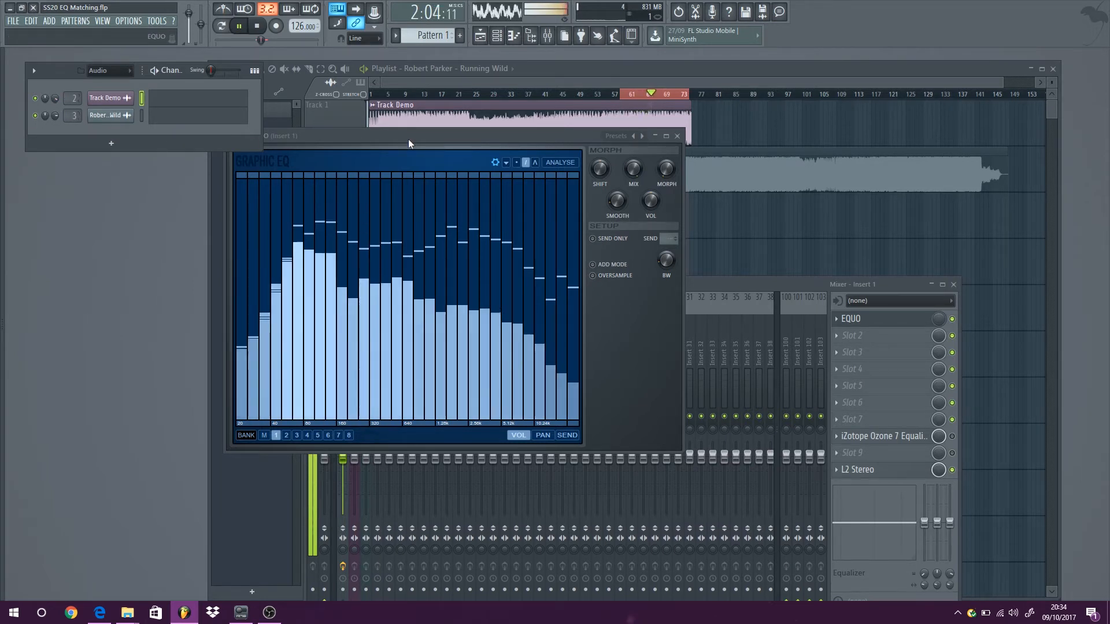
{"action": "left_click", "coordinate": [258, 30]}
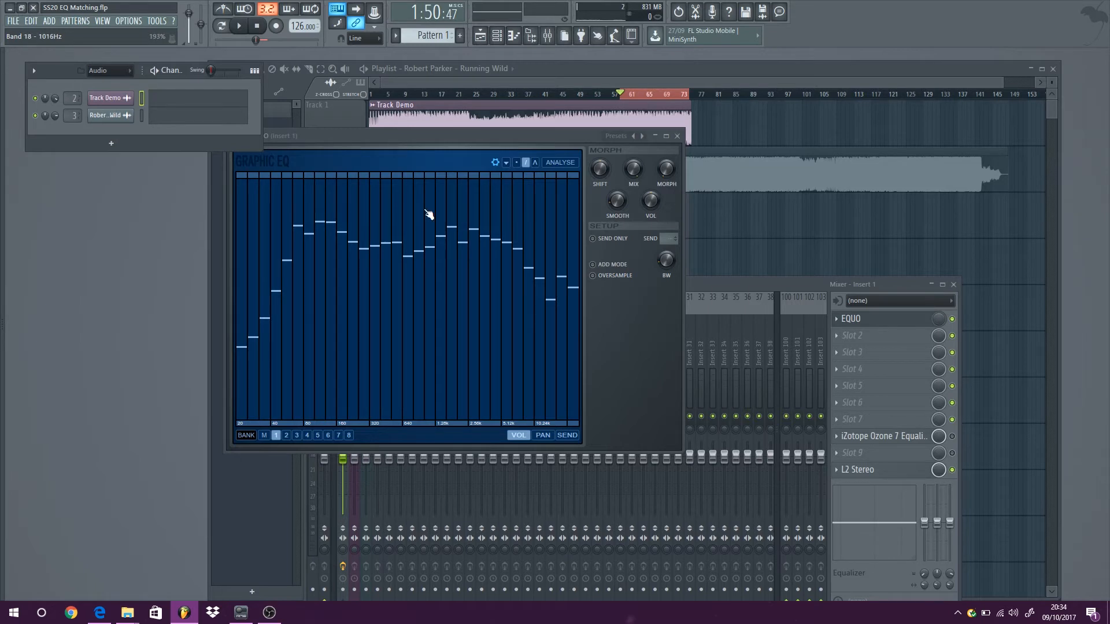
{"action": "left_click", "coordinate": [240, 26]}
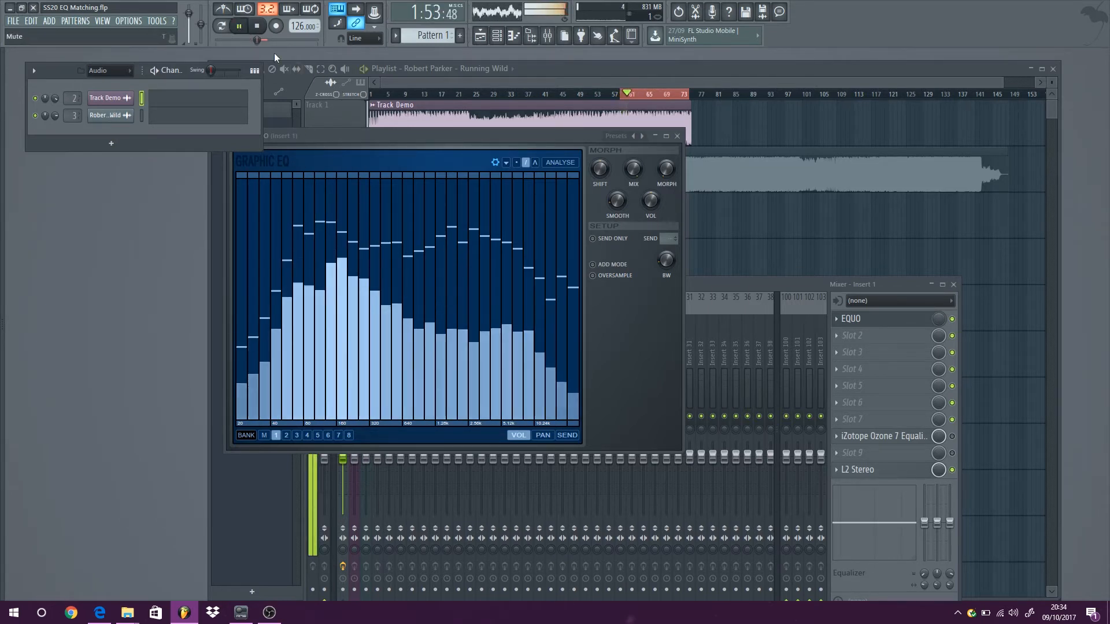
{"action": "left_click", "coordinate": [258, 26]}
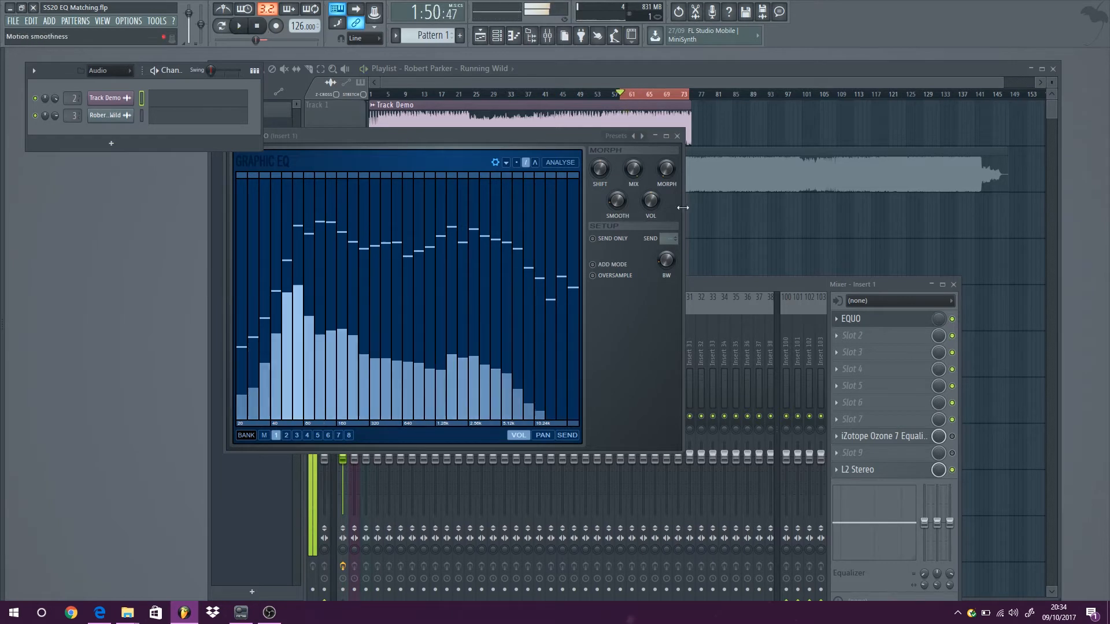
Load FabFilter Pro-Q 2 into the first effect slot of the Track Demo mixer track.
{"action": "left_click", "coordinate": [792, 288]}
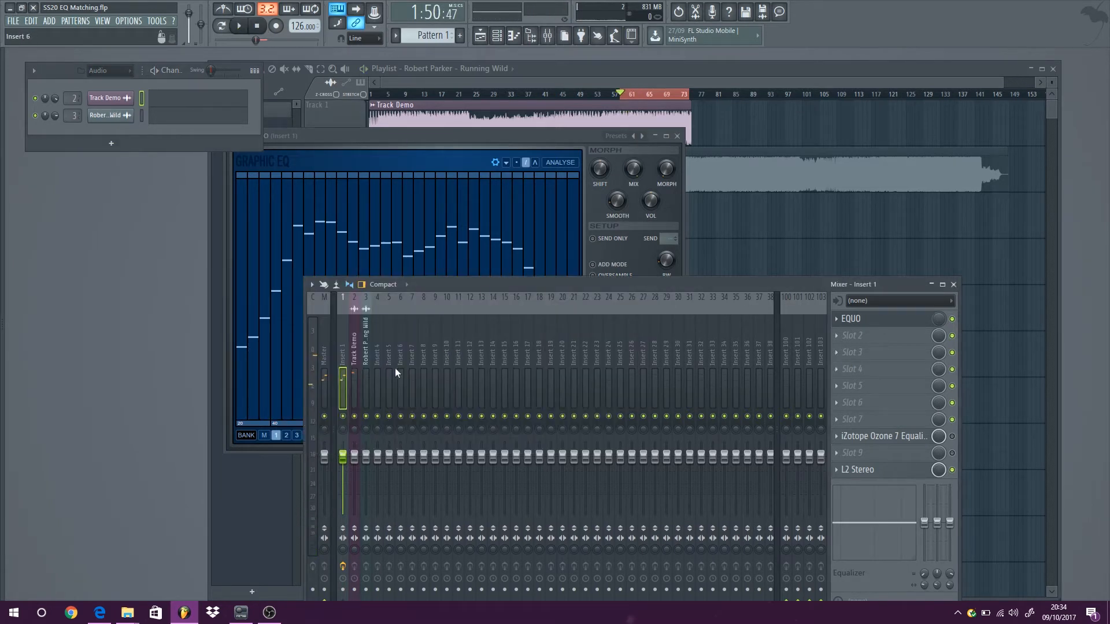
{"action": "left_click", "coordinate": [355, 331]}
{"action": "left_click", "coordinate": [841, 327]}
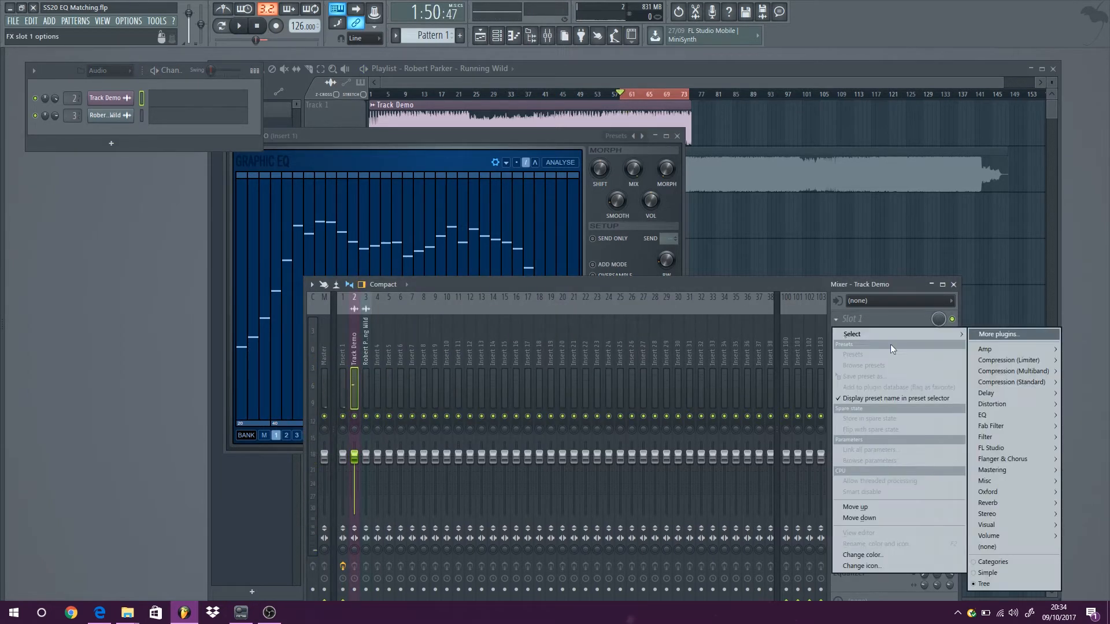
{"action": "mouse_move", "coordinate": [1024, 416]}
{"action": "left_click", "coordinate": [948, 415]}
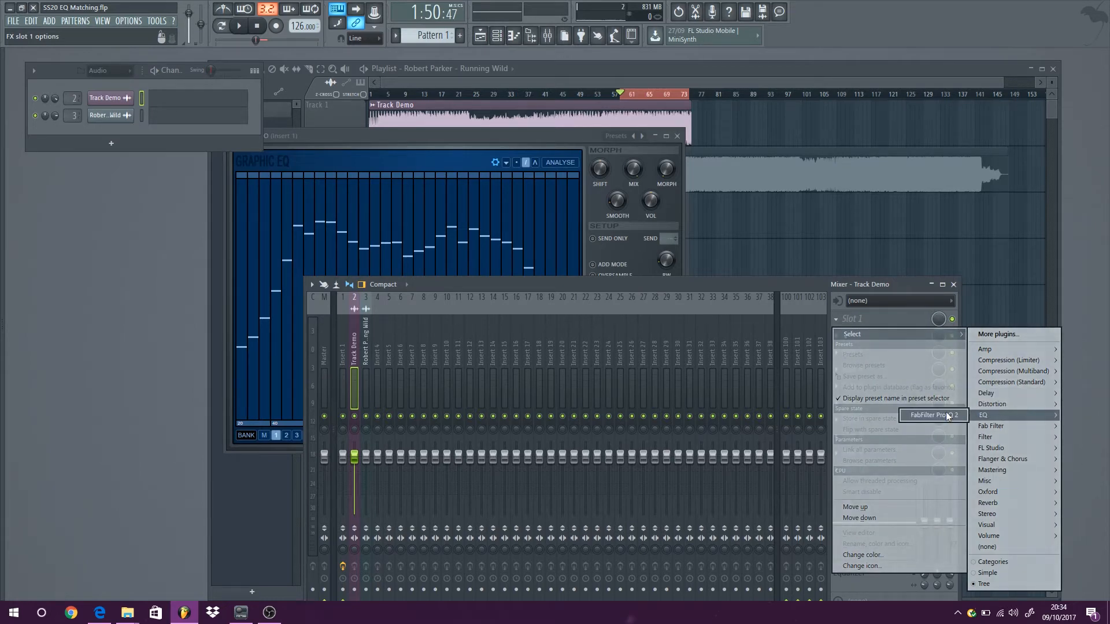
Arrange the EQUO and Pro-Q 2 windows side by side so both spectra are in view.
{"action": "left_click_drag", "start_coordinate": [341, 199], "coordinate": [651, 266]}
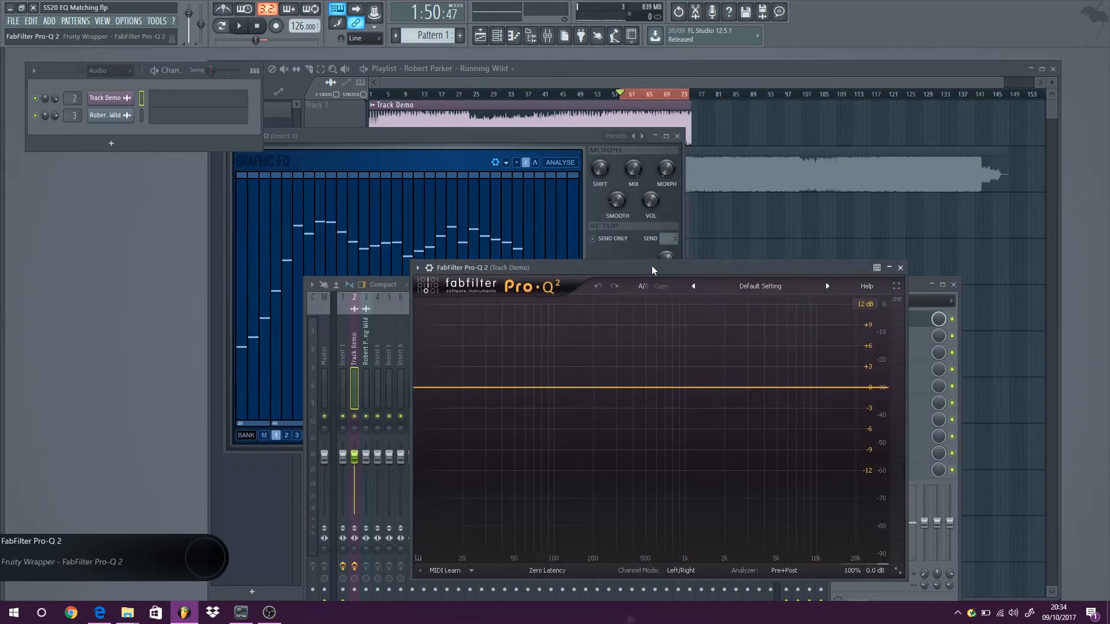
{"action": "left_click_drag", "start_coordinate": [449, 134], "coordinate": [296, 96]}
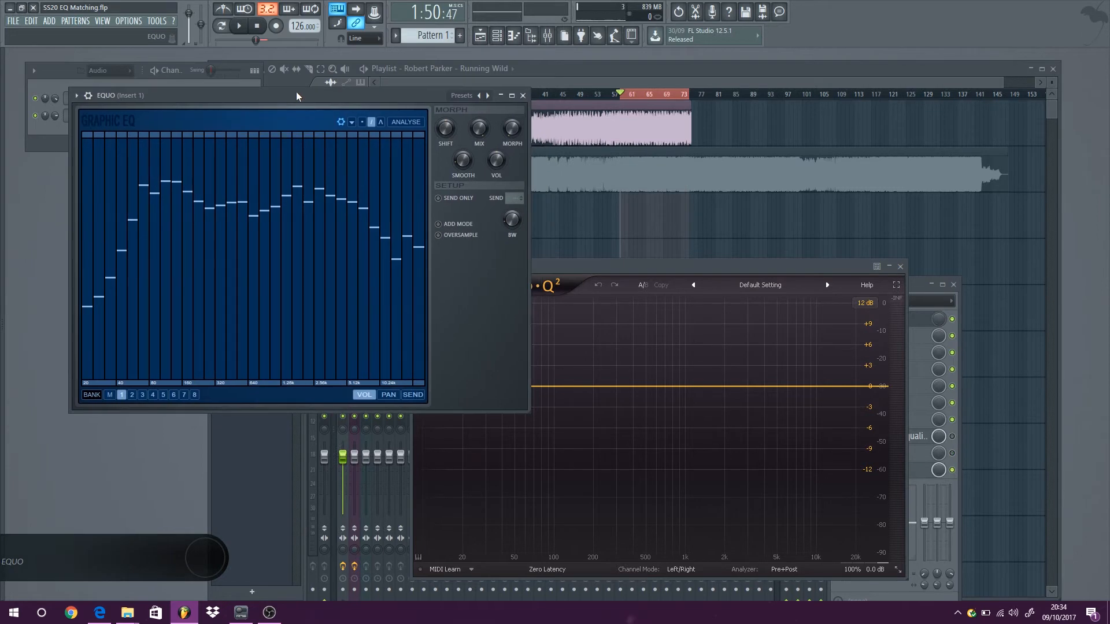
{"action": "left_click_drag", "start_coordinate": [608, 266], "coordinate": [711, 219]}
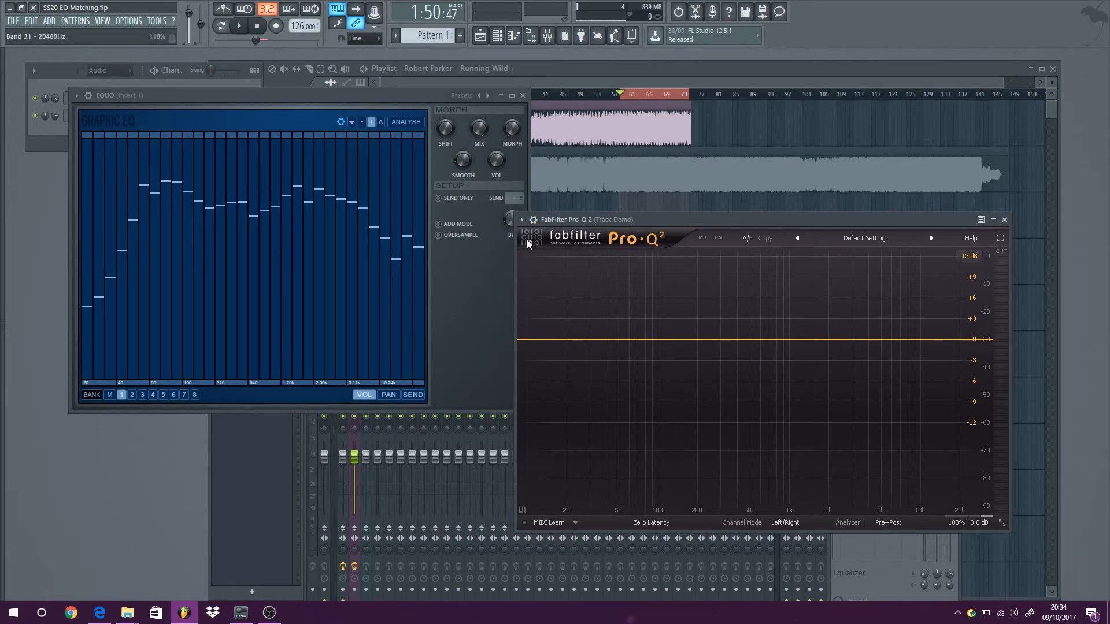
While the Track Demo plays, add Pro-Q 2 bells cutting about 1.6 dB near 160 Hz and boosting 3.83 dB at 2302.2 Hz.
{"action": "key", "text": "space"}
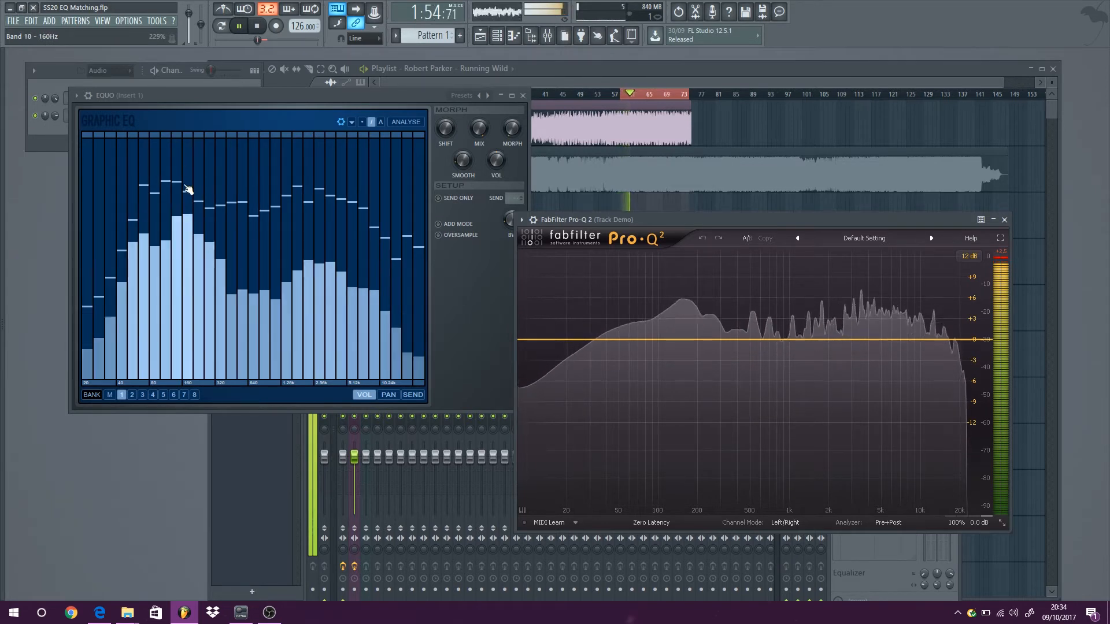
{"action": "left_click", "coordinate": [677, 339]}
{"action": "left_click_drag", "start_coordinate": [676, 339], "coordinate": [687, 354]}
{"action": "scroll", "coordinate": [686, 350], "scroll_direction": "up", "scroll_amount": 3}
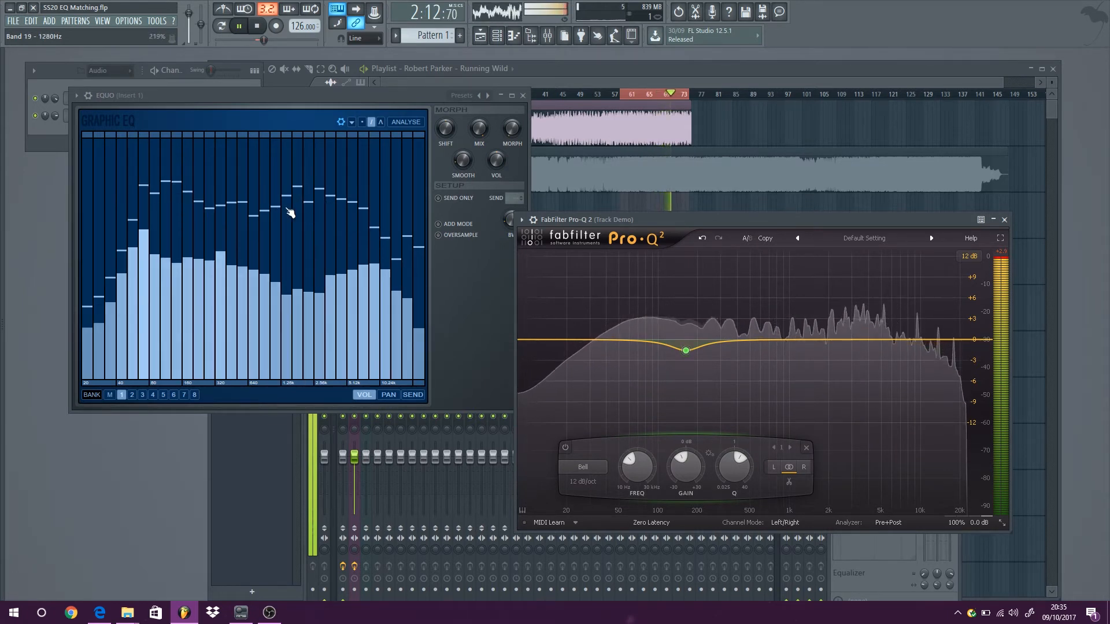
{"action": "left_click_drag", "start_coordinate": [813, 338], "coordinate": [810, 324]}
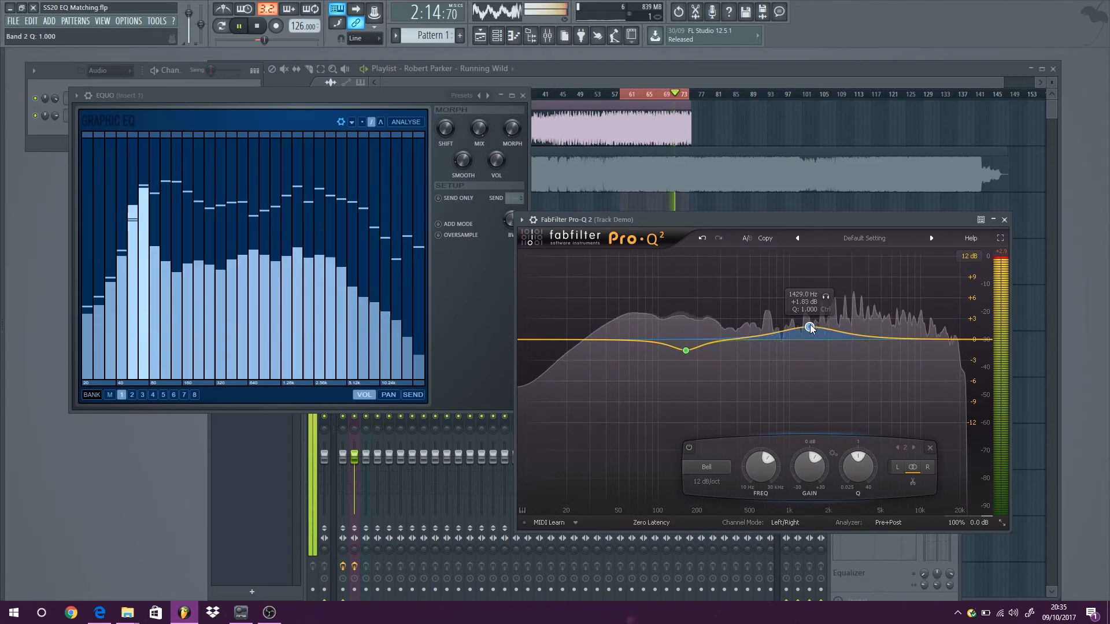
{"action": "left_click_drag", "start_coordinate": [810, 323], "coordinate": [838, 314]}
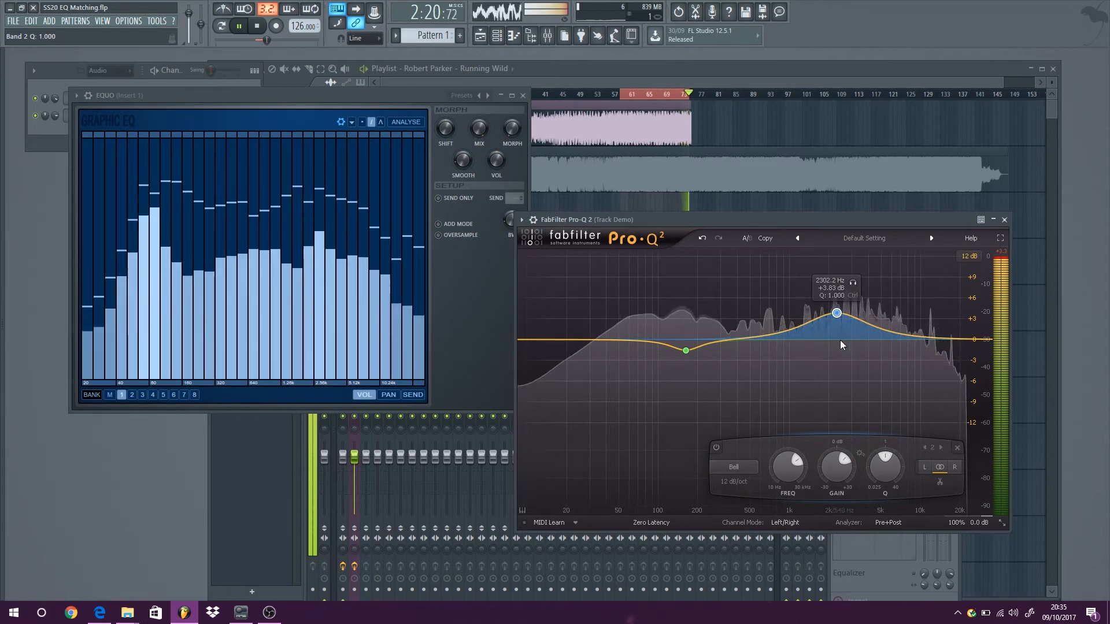
Add two low bell boosts in Pro-Q 2: about 1 dB at 88.6 Hz with Q 1.485, and about 0.8 dB near 280 Hz.
{"action": "double_click", "coordinate": [651, 333]}
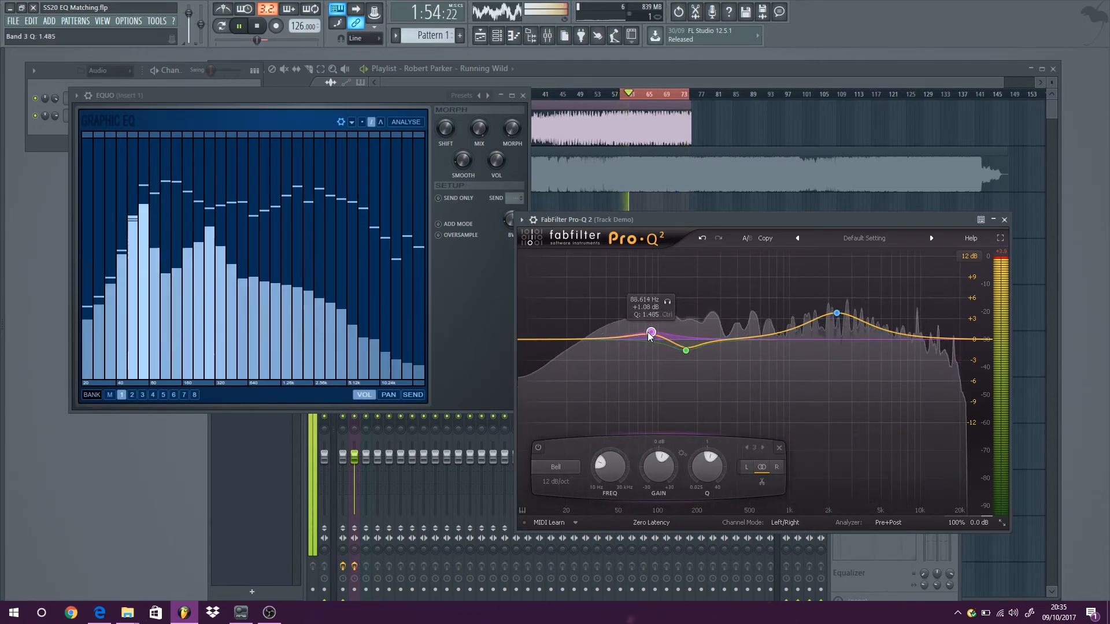
{"action": "double_click", "coordinate": [712, 333]}
{"action": "left_click_drag", "start_coordinate": [716, 334], "coordinate": [719, 338]}
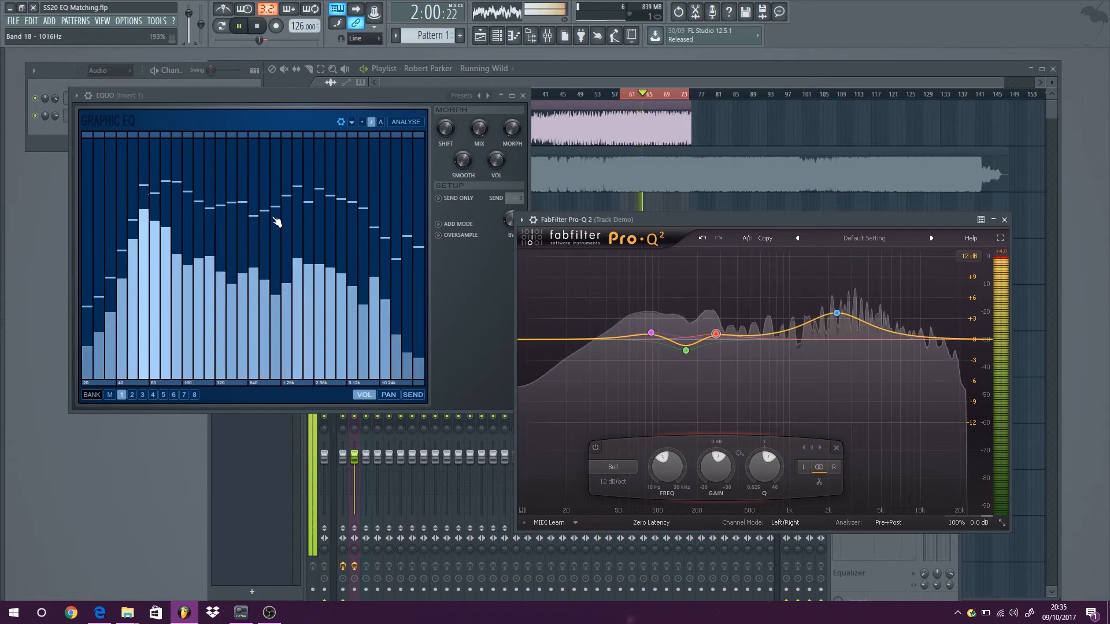
Add a narrow bell boost of about 1.7 dB near 640 Hz in Pro-Q 2.
{"action": "left_click_drag", "start_coordinate": [781, 332], "coordinate": [795, 334]}
{"action": "scroll", "coordinate": [796, 333], "scroll_direction": "down", "scroll_amount": 4}
{"action": "scroll", "coordinate": [796, 333], "scroll_direction": "up", "scroll_amount": 10}
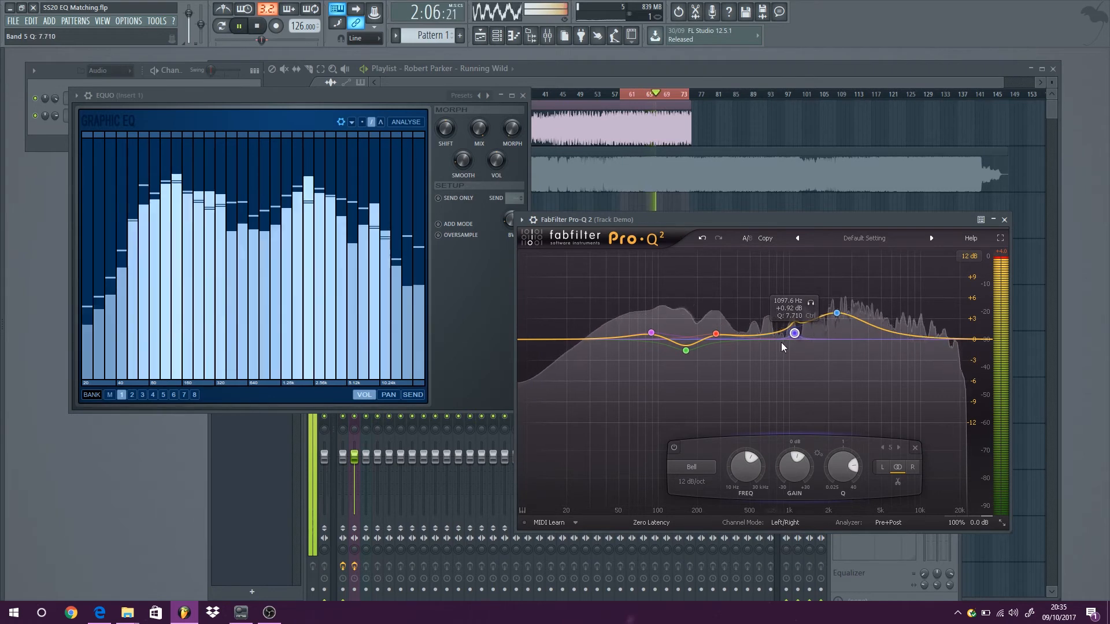
{"action": "left_click_drag", "start_coordinate": [794, 333], "coordinate": [766, 335]}
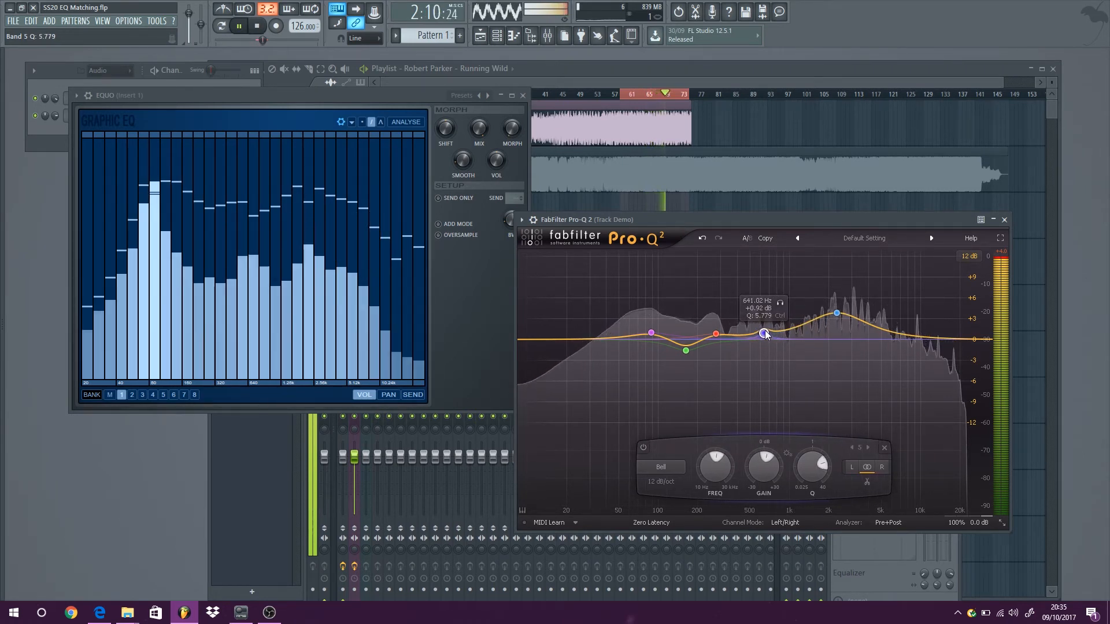
{"action": "scroll", "coordinate": [764, 332], "scroll_direction": "down", "scroll_amount": 1}
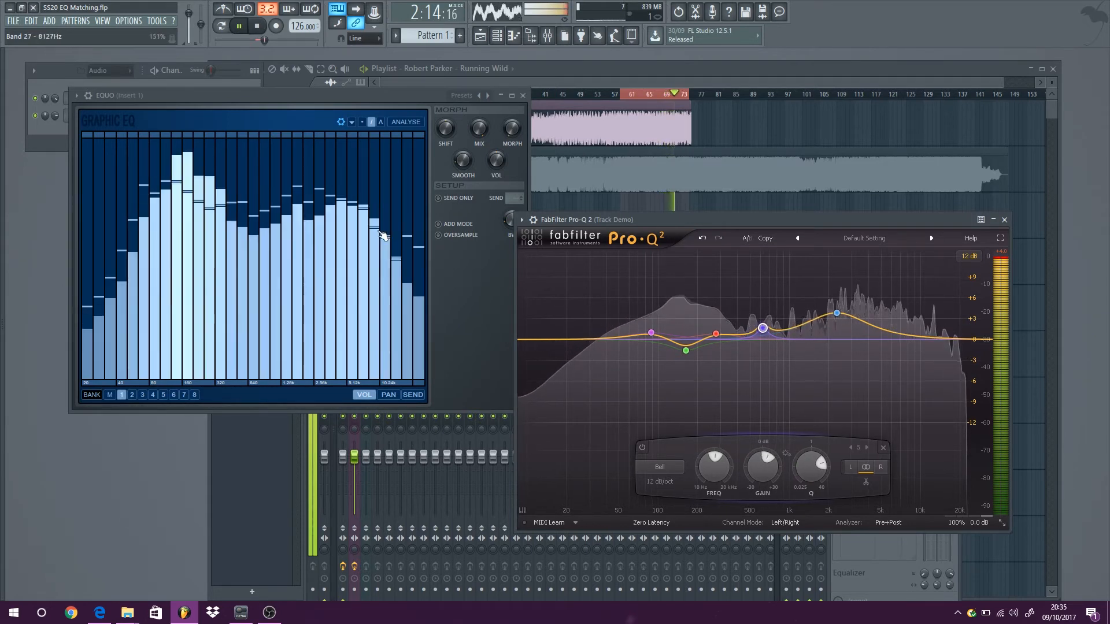
Add a narrow bell cut of about 1.4 dB near 5.2 kHz in Pro-Q 2.
{"action": "left_click", "coordinate": [883, 331]}
{"action": "scroll", "coordinate": [883, 331], "scroll_direction": "up", "scroll_amount": 8}
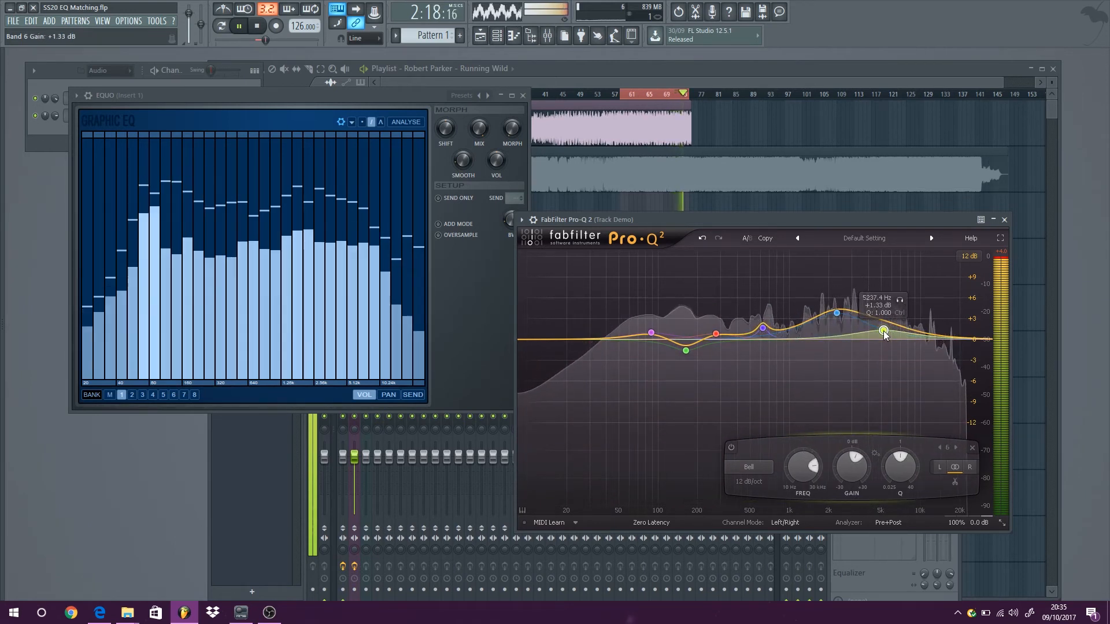
{"action": "left_click_drag", "start_coordinate": [883, 331], "coordinate": [883, 350]}
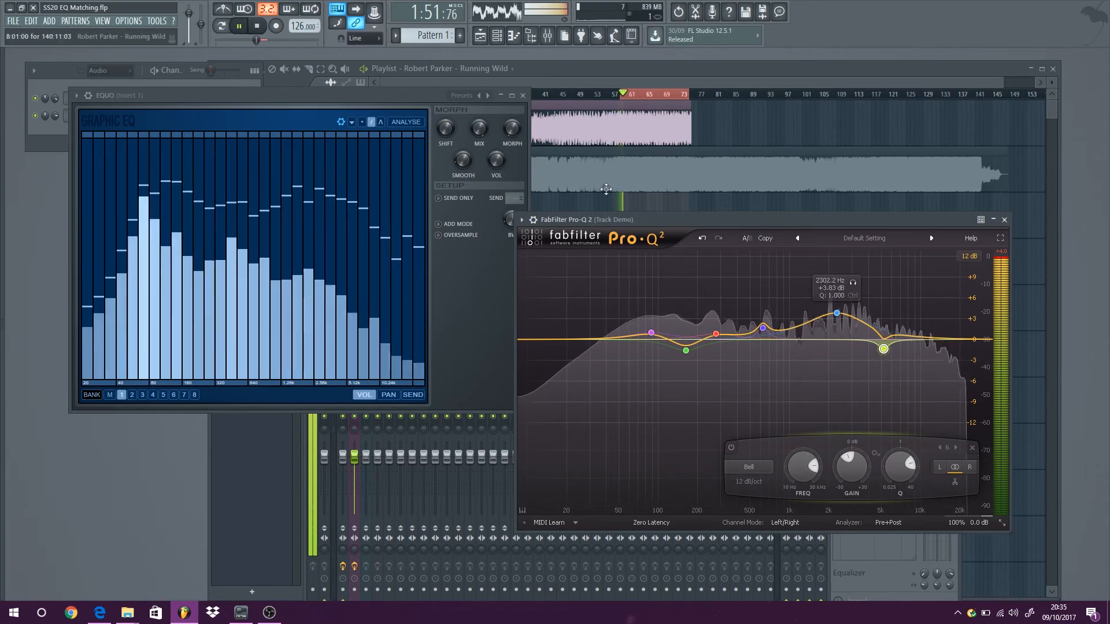
Reopen the mixer and play the Track Demo with Pro-Q 2 bypassed and re-enabled to compare its effect.
{"action": "left_click", "coordinate": [264, 29]}
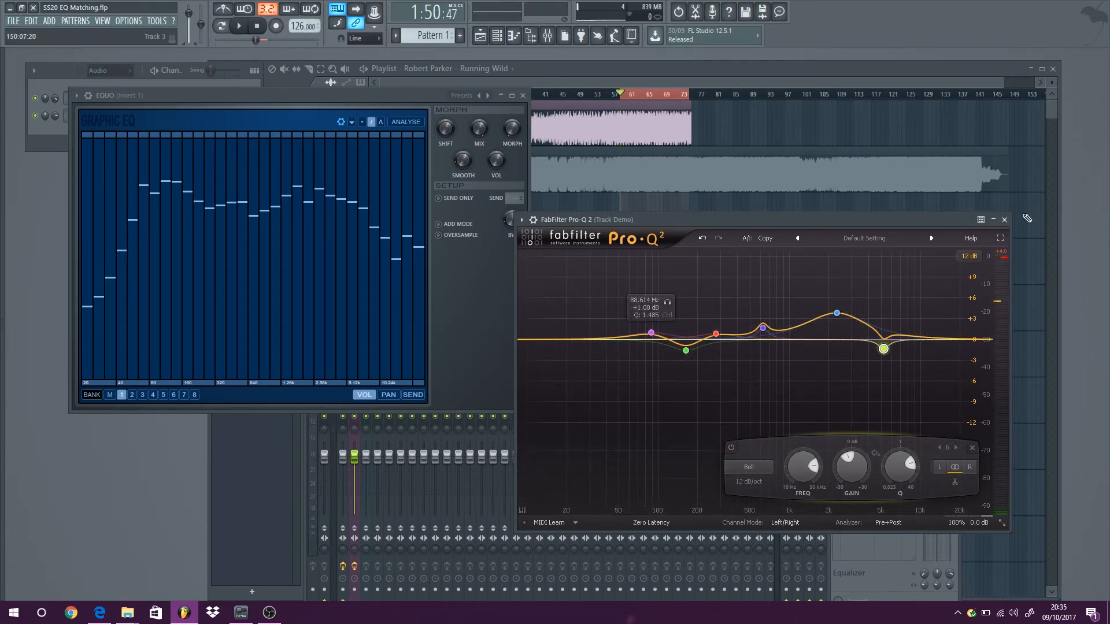
{"action": "left_click", "coordinate": [872, 76]}
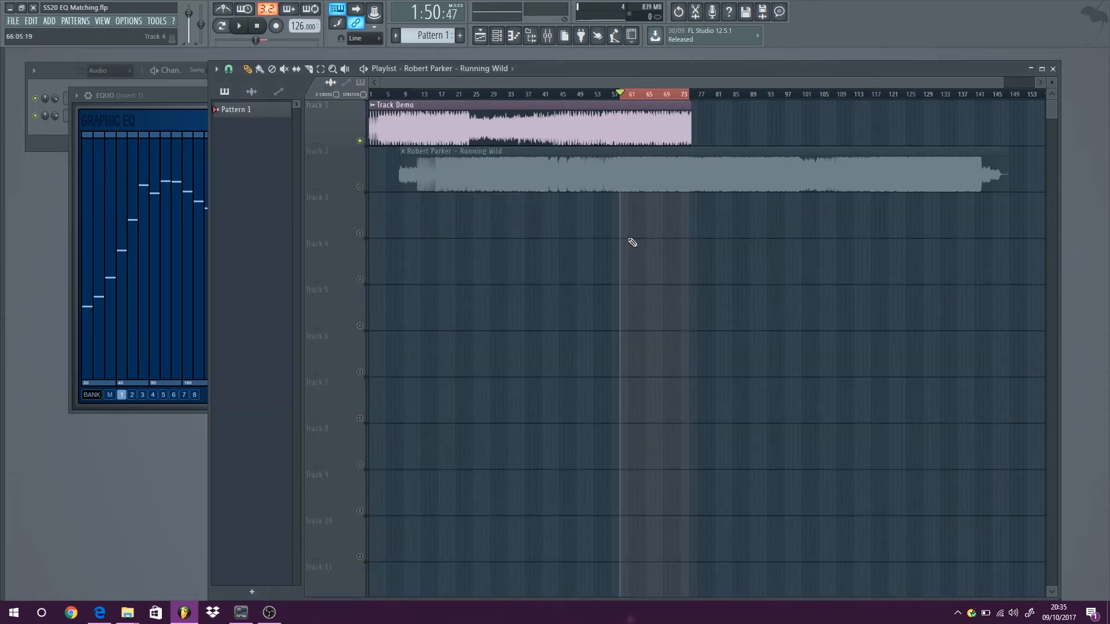
{"action": "left_click", "coordinate": [103, 21]}
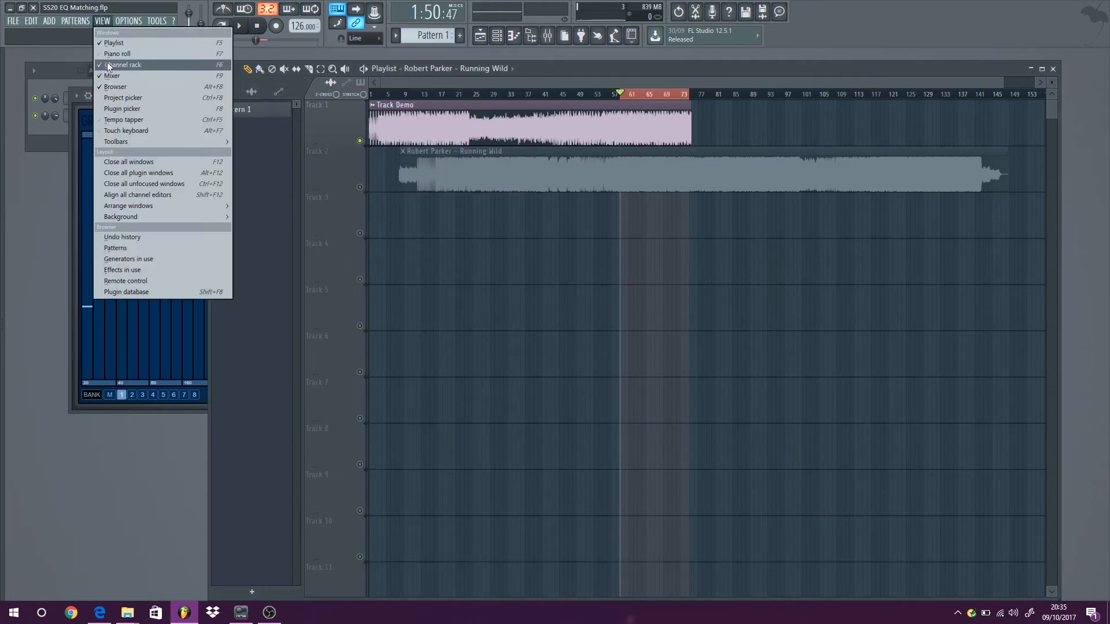
{"action": "left_click", "coordinate": [119, 76]}
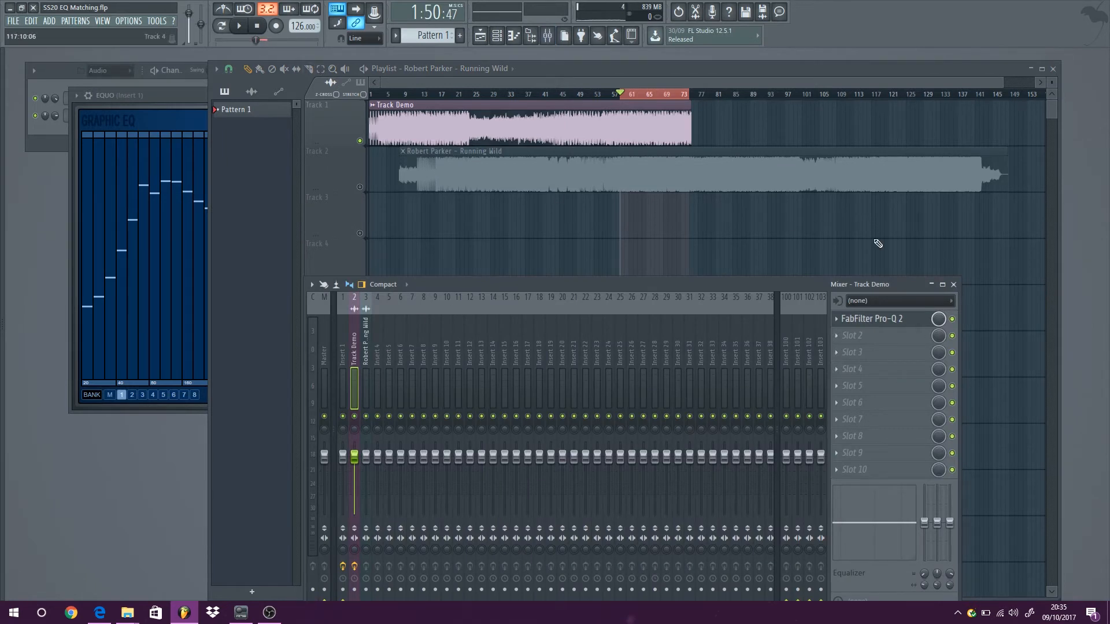
{"action": "key", "text": "space"}
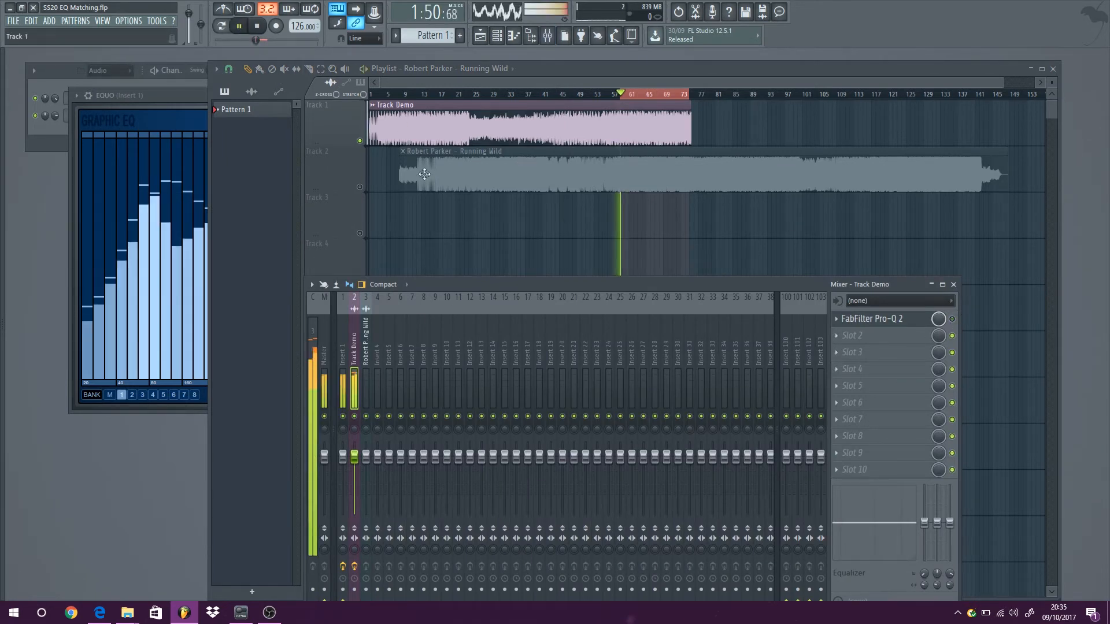
{"action": "left_click", "coordinate": [952, 319]}
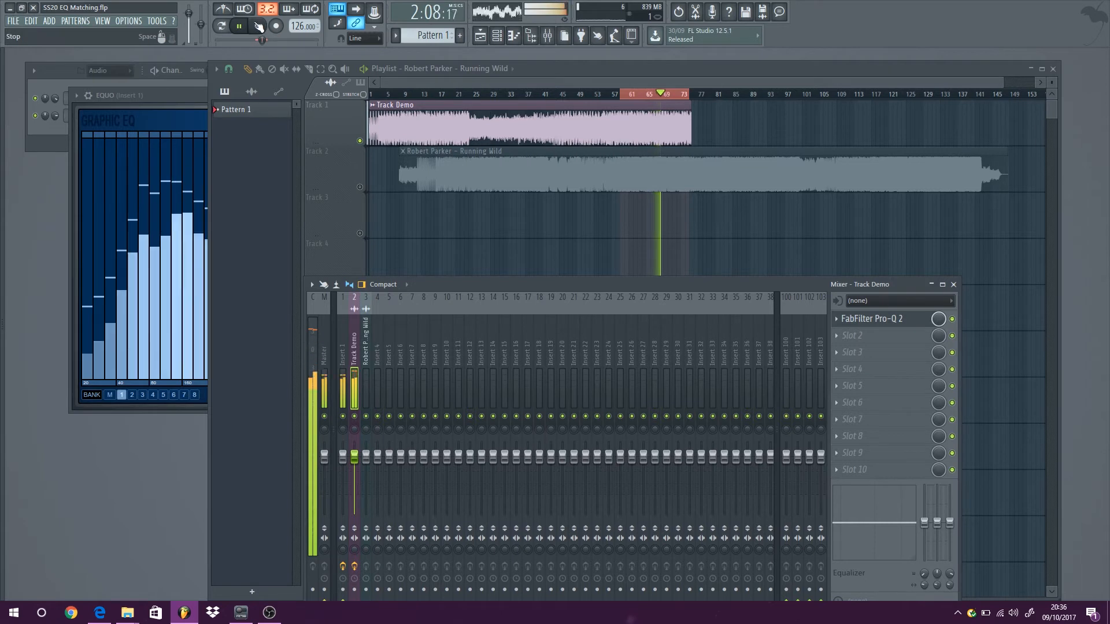
{"action": "key", "text": "space"}
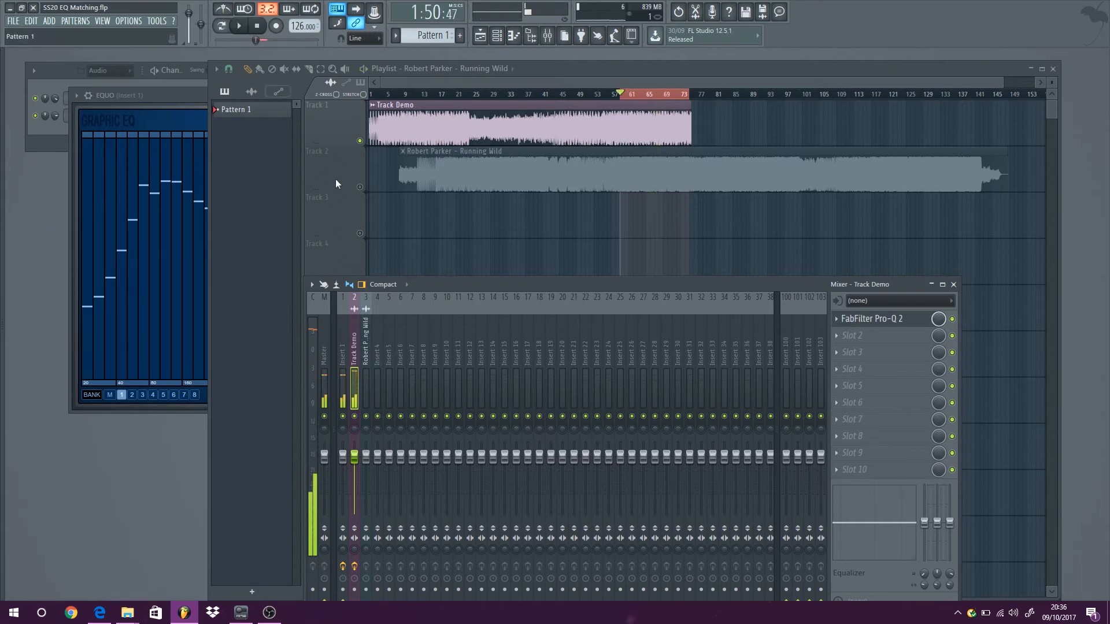
Close the EQUO window, disable EQUO on Insert 1 and move the mixer fully into view.
{"action": "left_click", "coordinate": [180, 93]}
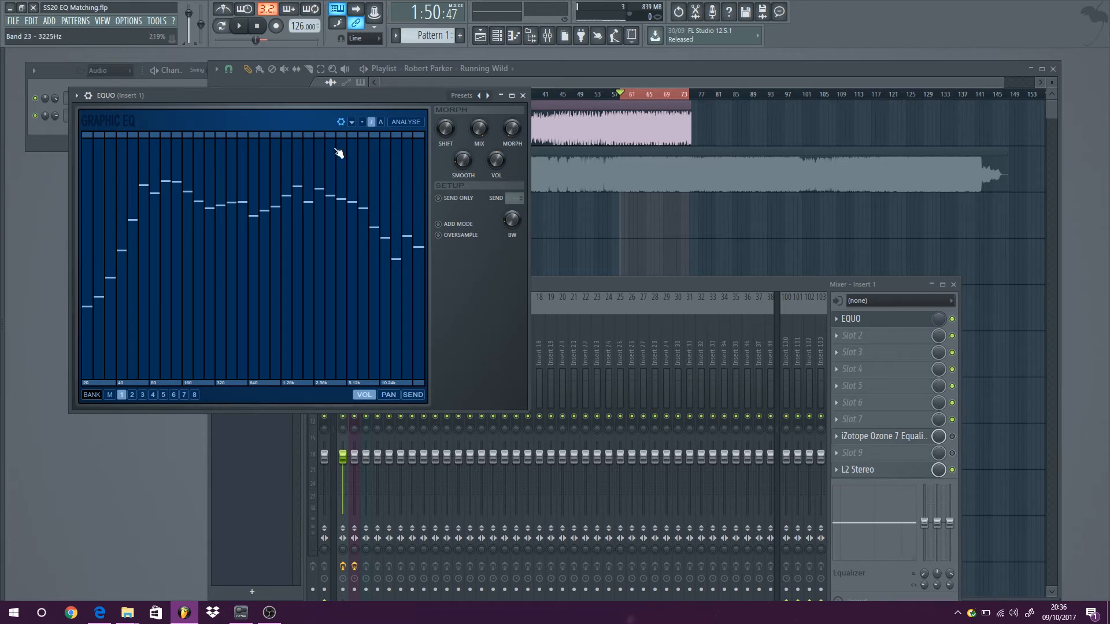
{"action": "left_click", "coordinate": [887, 322]}
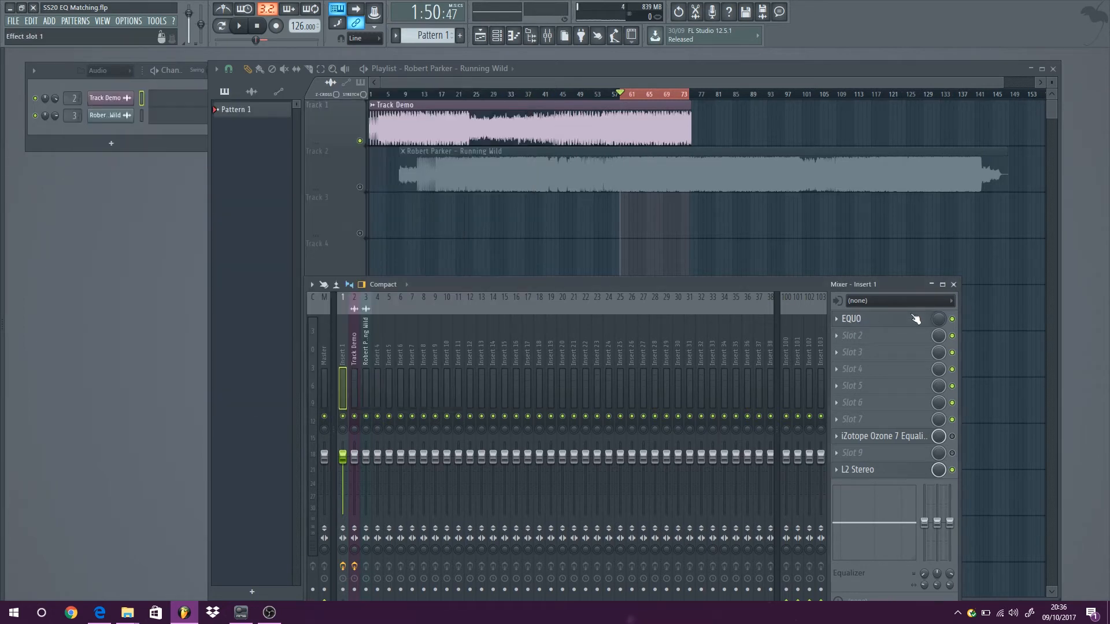
{"action": "left_click_drag", "start_coordinate": [653, 278], "coordinate": [574, 213]}
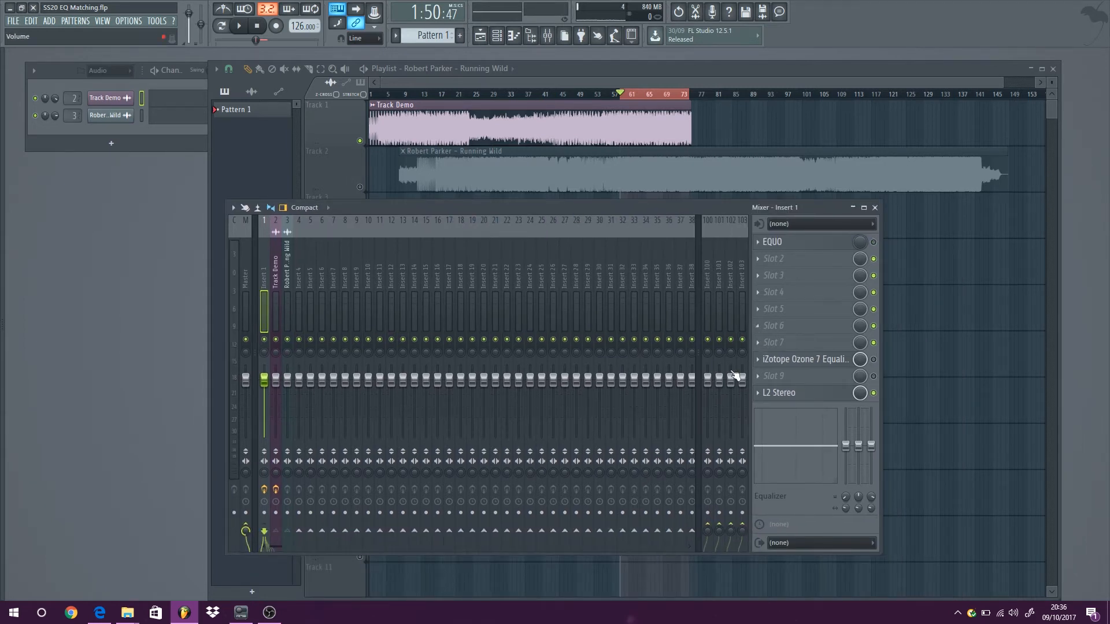
Open the iZotope Ozone 7 Equalizer on Insert 1 and dismiss its Preset Manager.
{"action": "left_click", "coordinate": [818, 361]}
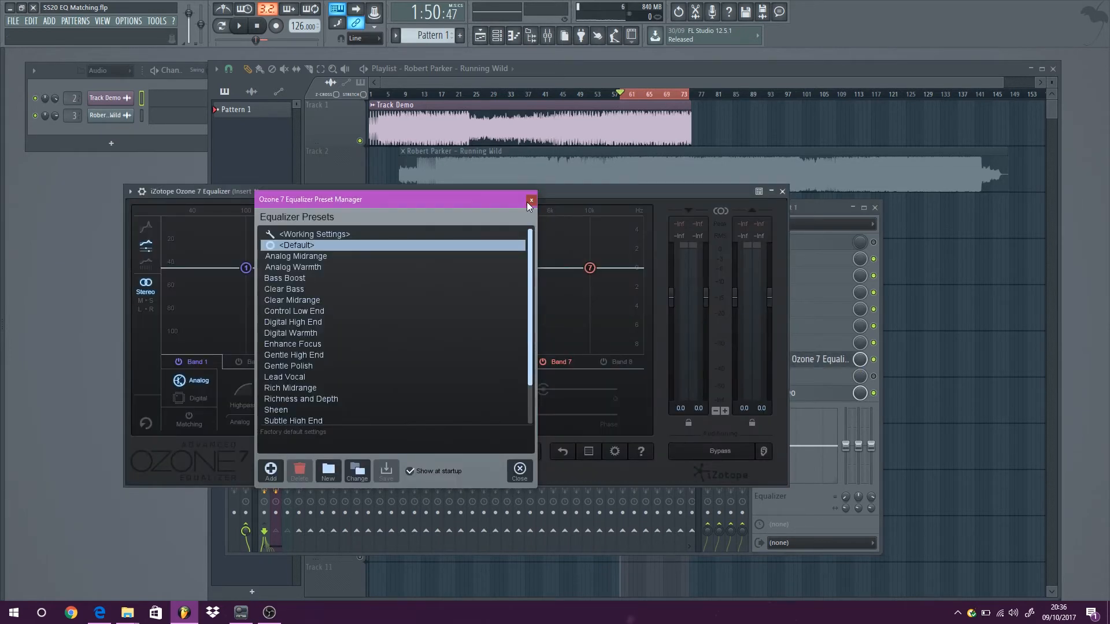
{"action": "left_click", "coordinate": [529, 202]}
{"action": "left_click_drag", "start_coordinate": [481, 191], "coordinate": [519, 211]}
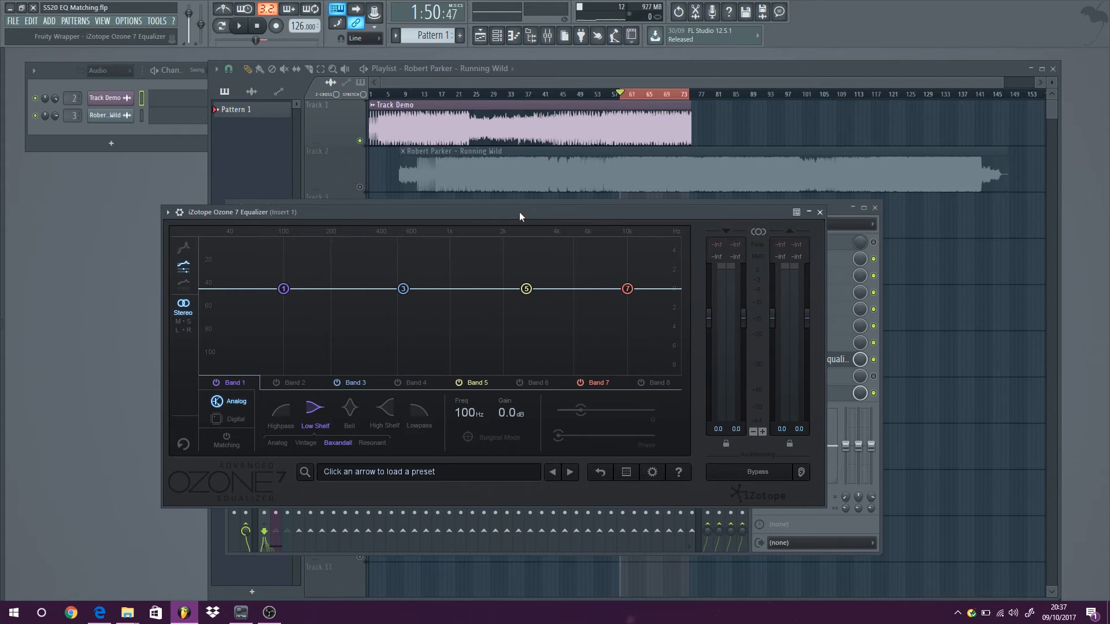
Solo the Running Wild playlist track and show the Matching controls of the Ozone 7 Equalizer.
{"action": "right_click", "coordinate": [361, 189]}
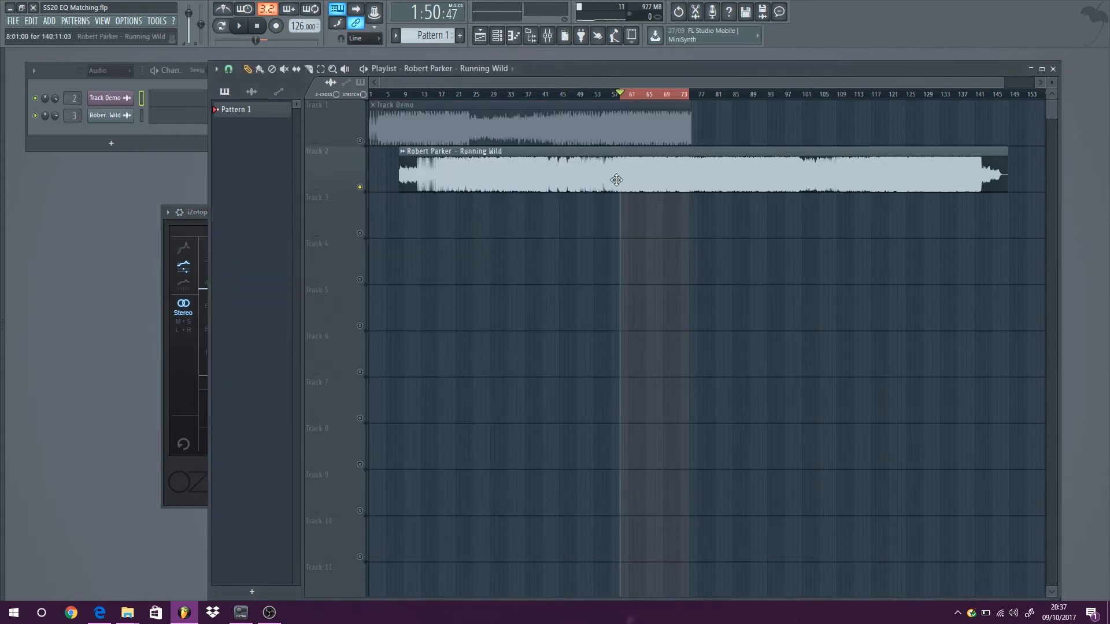
{"action": "left_click", "coordinate": [165, 241]}
{"action": "left_click_drag", "start_coordinate": [474, 212], "coordinate": [435, 150]}
{"action": "left_click", "coordinate": [188, 382]}
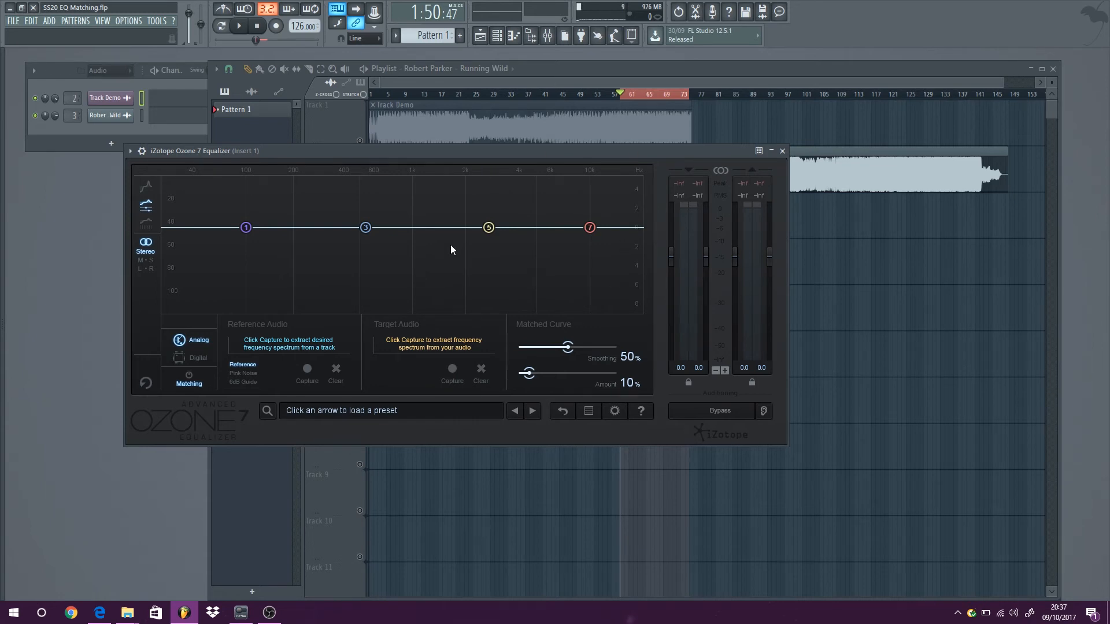
Capture the playing Running Wild spectrum as the Reference Audio in Ozone, ending both capture and playback.
{"action": "left_click", "coordinate": [248, 33]}
{"action": "left_click", "coordinate": [304, 370]}
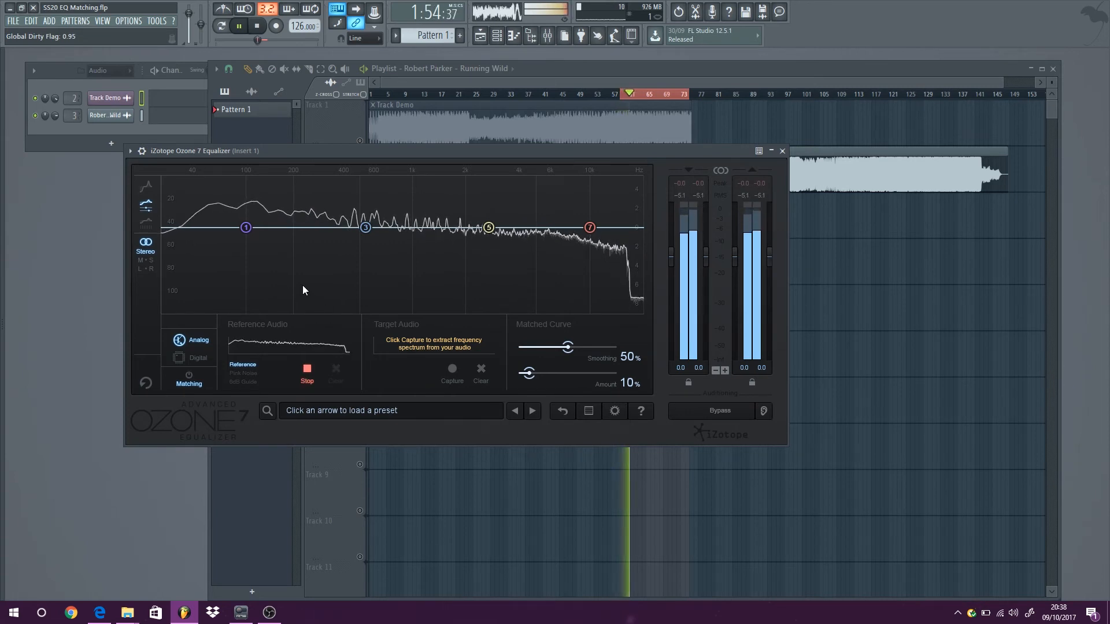
{"action": "left_click", "coordinate": [308, 373]}
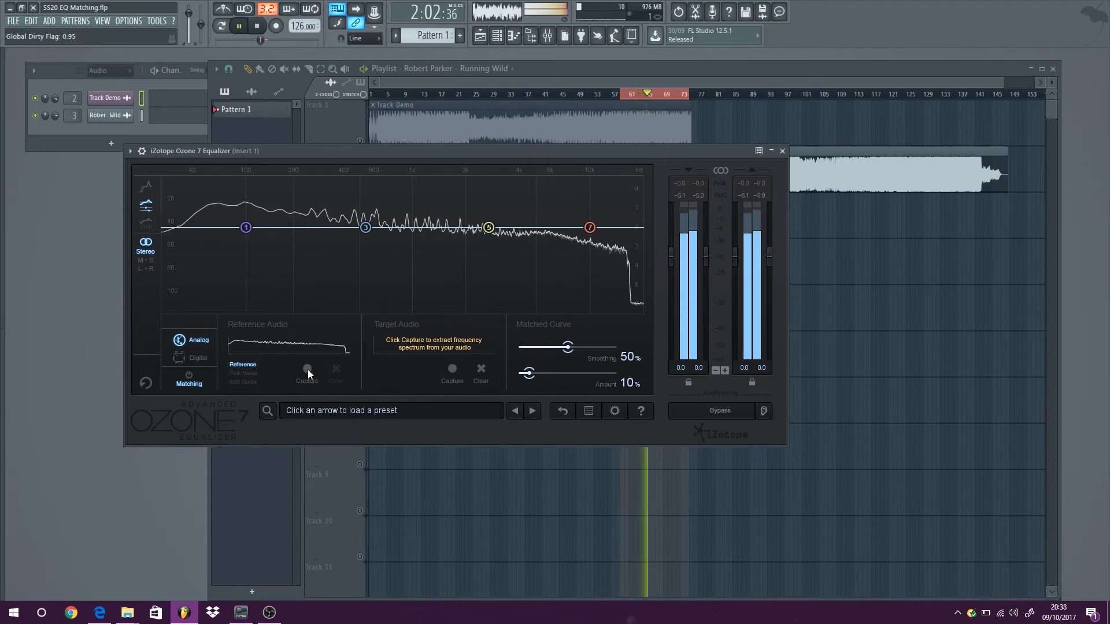
{"action": "key", "text": "space"}
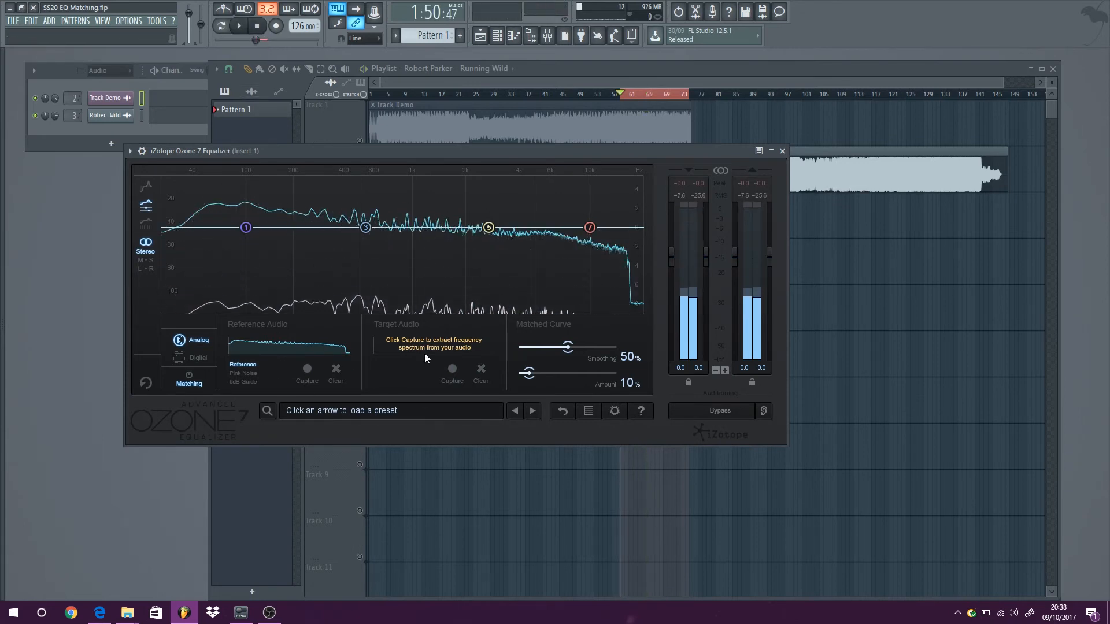
Solo the Track Demo playlist track and capture its playing spectrum as the Target Audio in Ozone, ending capture and playback.
{"action": "left_click_drag", "start_coordinate": [546, 146], "coordinate": [553, 209]}
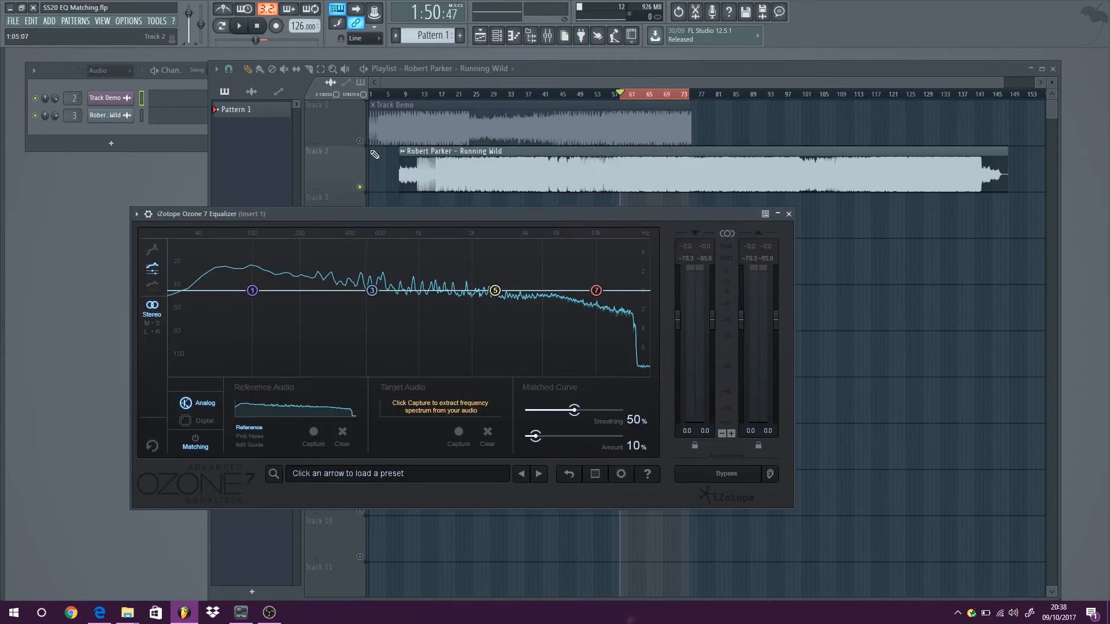
{"action": "right_click", "coordinate": [359, 141]}
{"action": "left_click", "coordinate": [199, 214]}
{"action": "left_click_drag", "start_coordinate": [458, 214], "coordinate": [445, 169]}
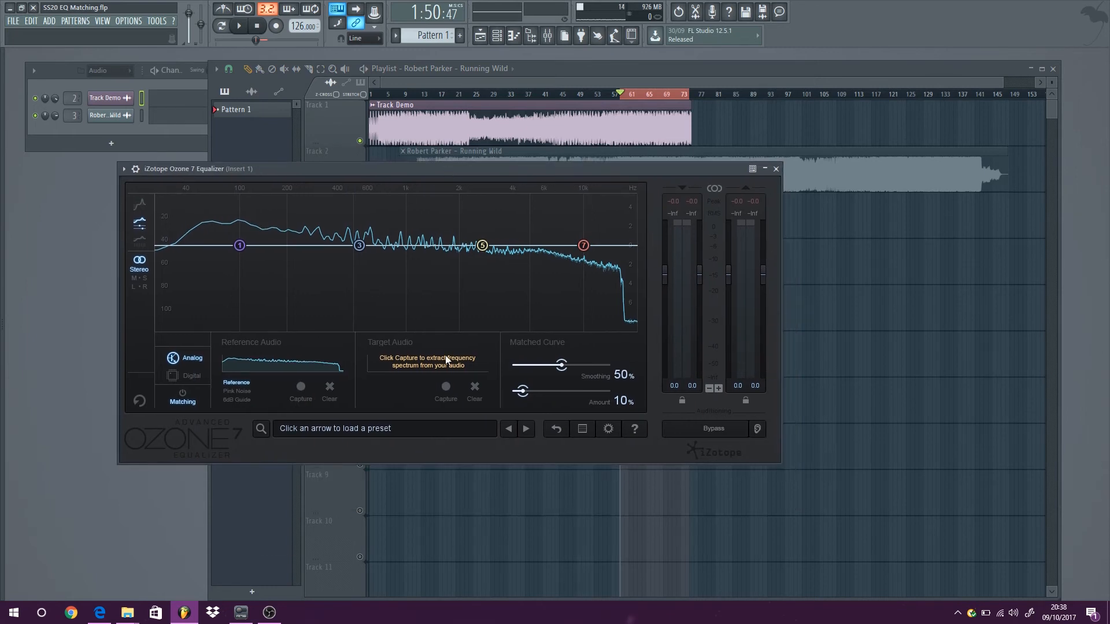
{"action": "left_click", "coordinate": [238, 26]}
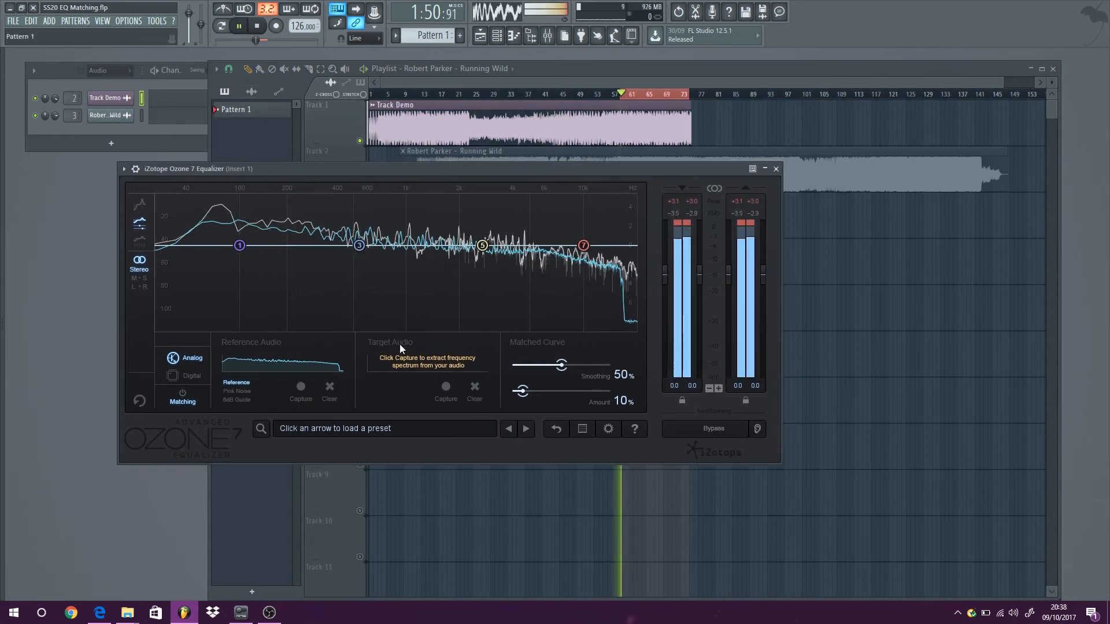
{"action": "left_click", "coordinate": [451, 386]}
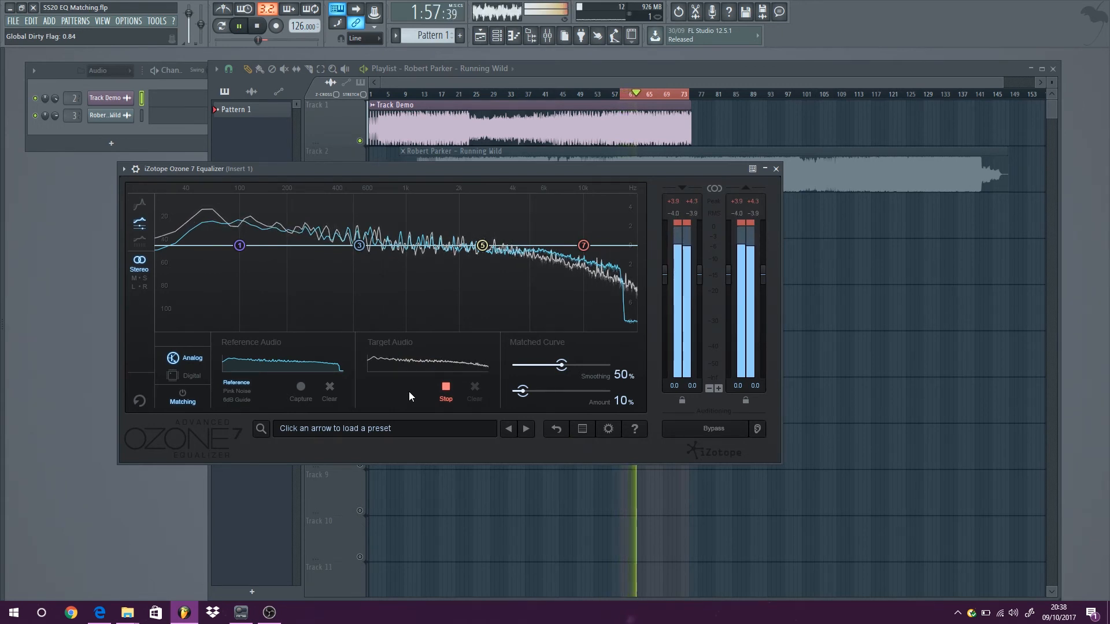
{"action": "left_click", "coordinate": [445, 389]}
{"action": "key", "text": "space"}
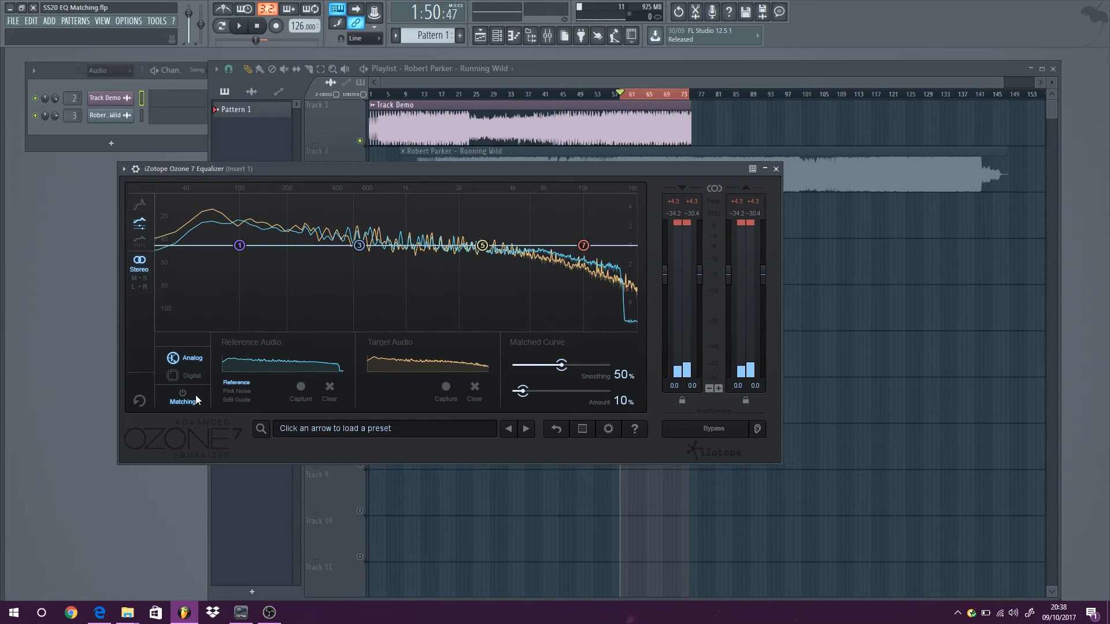
Turn on Matching and try the matched curve with Smoothing at 0% and 50% and Amount at 100% and 0%.
{"action": "left_click", "coordinate": [182, 396]}
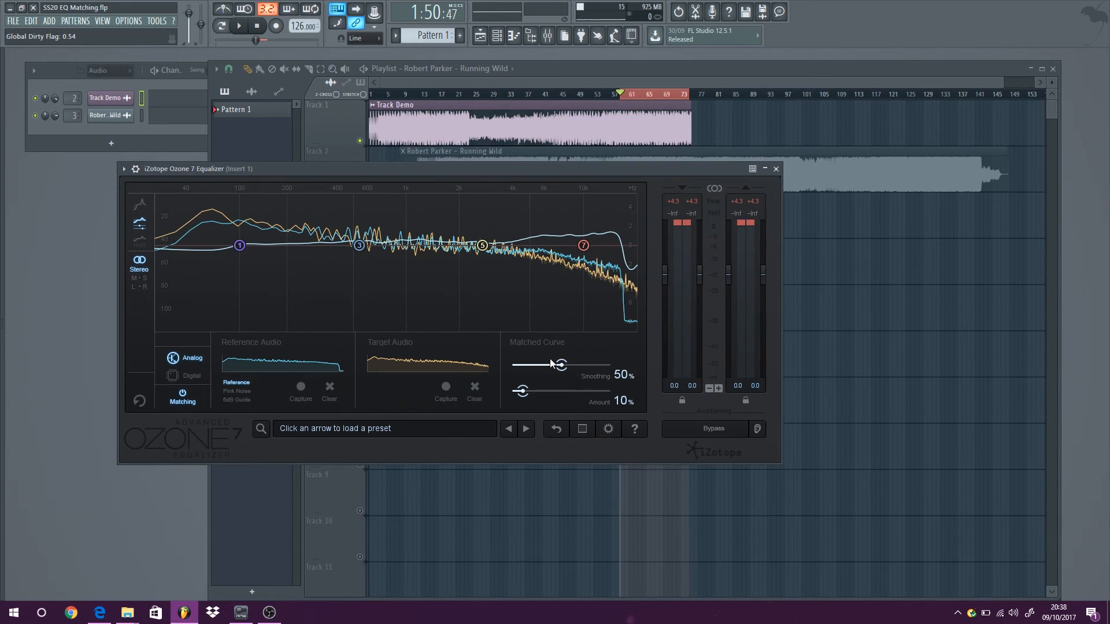
{"action": "left_click_drag", "start_coordinate": [556, 363], "coordinate": [493, 376]}
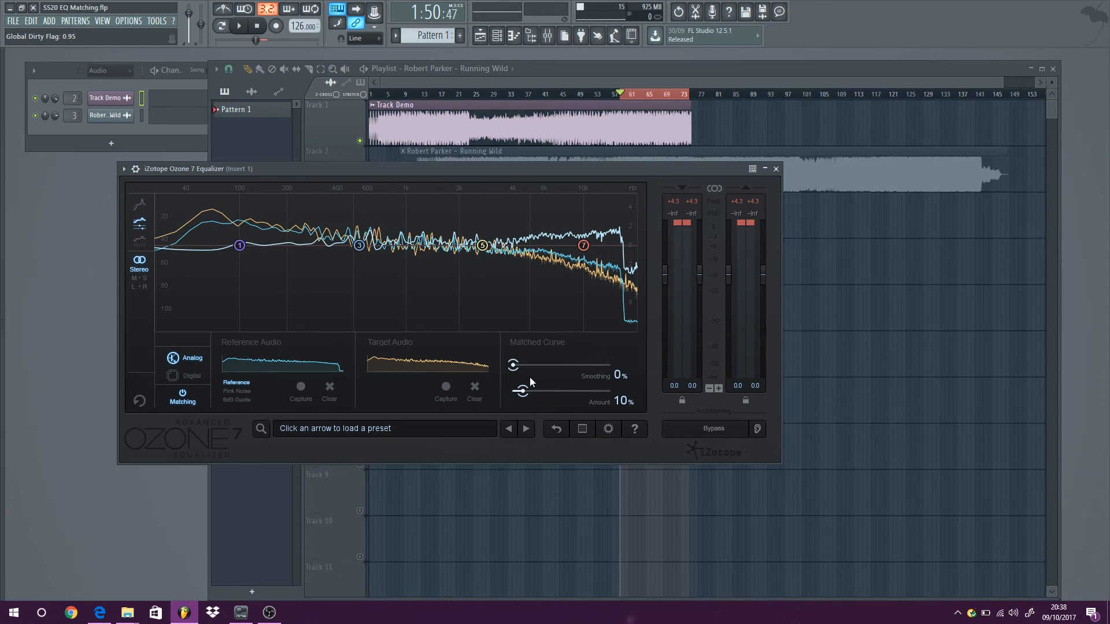
{"action": "left_click_drag", "start_coordinate": [515, 371], "coordinate": [561, 372]}
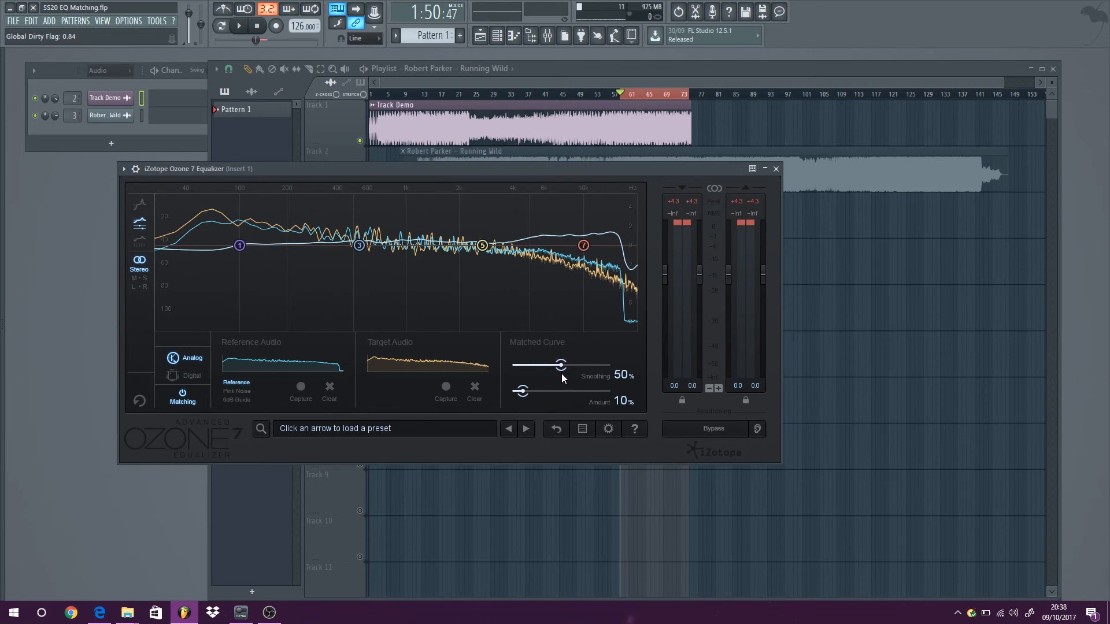
{"action": "left_click_drag", "start_coordinate": [563, 377], "coordinate": [639, 373]}
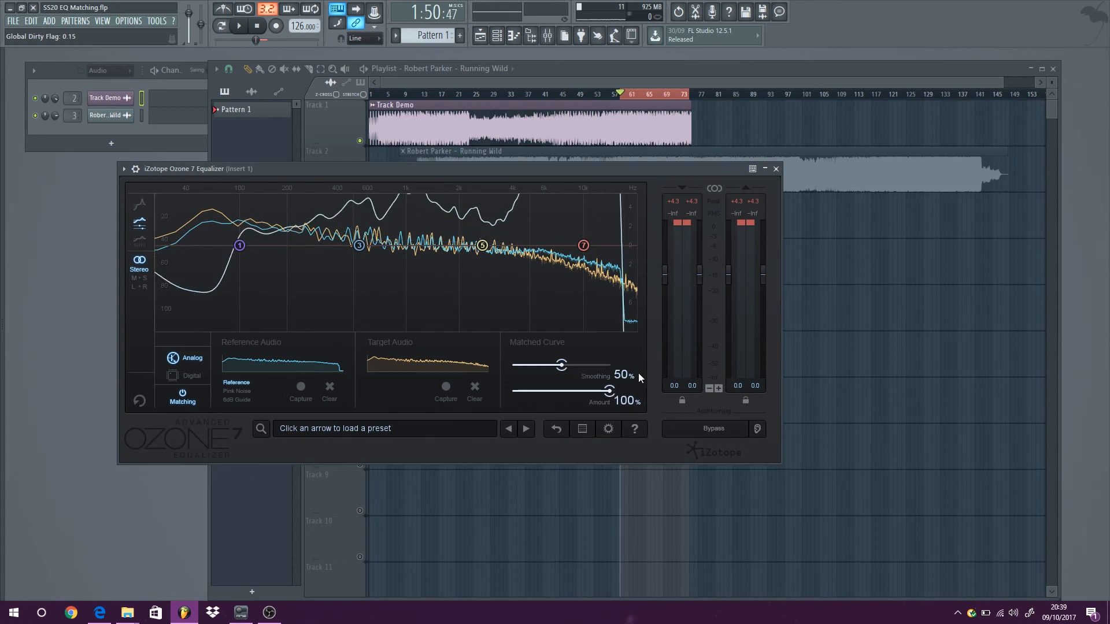
{"action": "left_click_drag", "start_coordinate": [639, 376], "coordinate": [468, 406]}
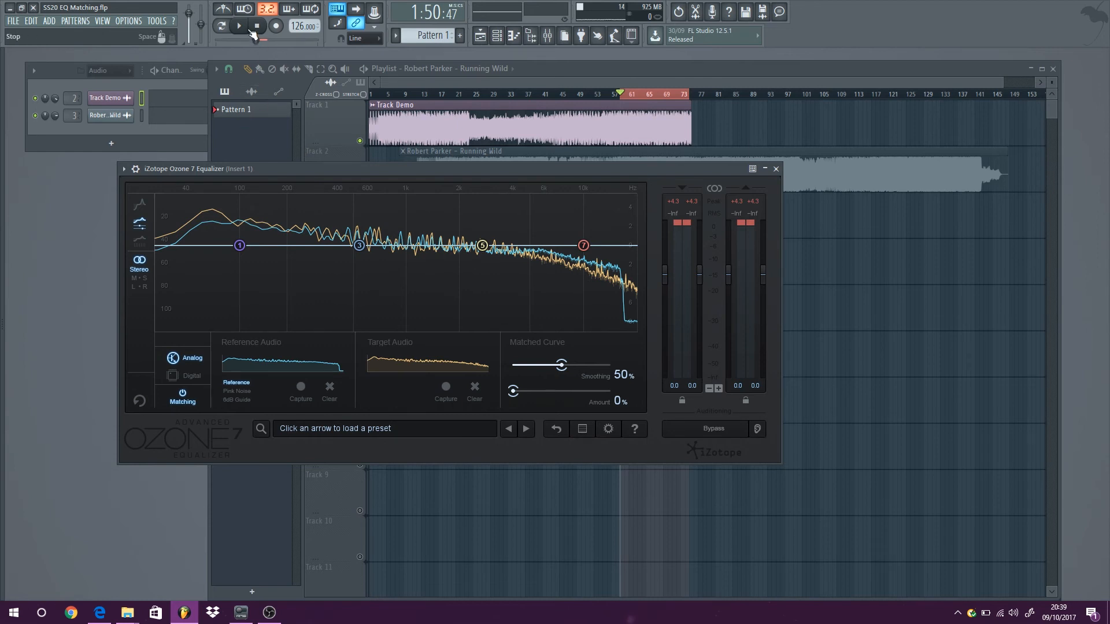
While the Track Demo plays, set the matched curve's Smoothing and Amount to 34% each.
{"action": "key", "text": "space"}
{"action": "left_click_drag", "start_coordinate": [513, 391], "coordinate": [545, 391]}
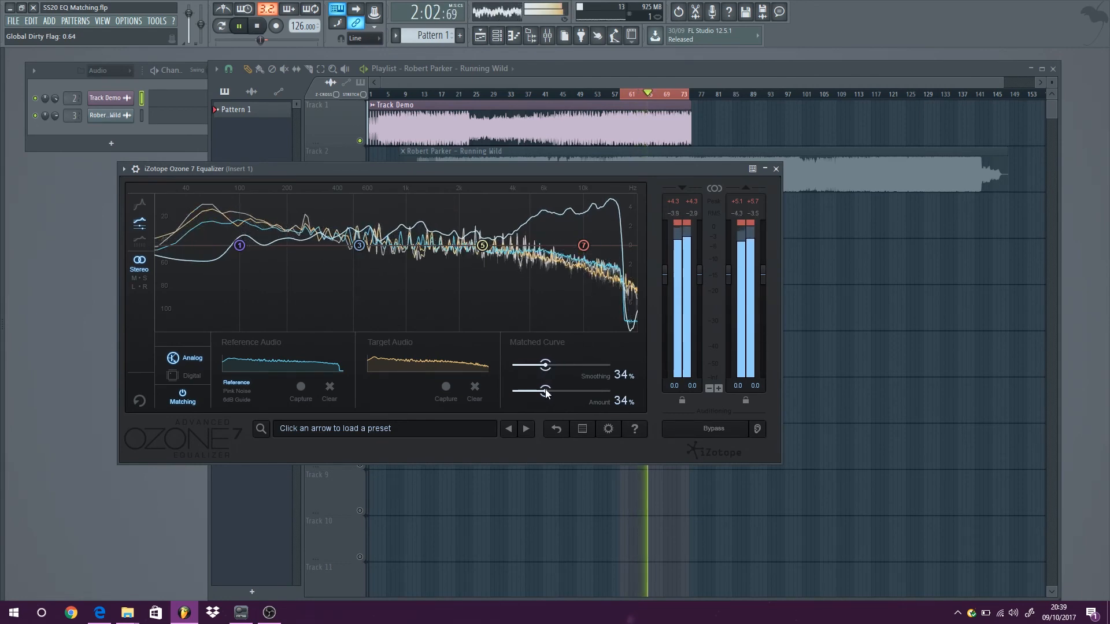
{"action": "left_click", "coordinate": [260, 26]}
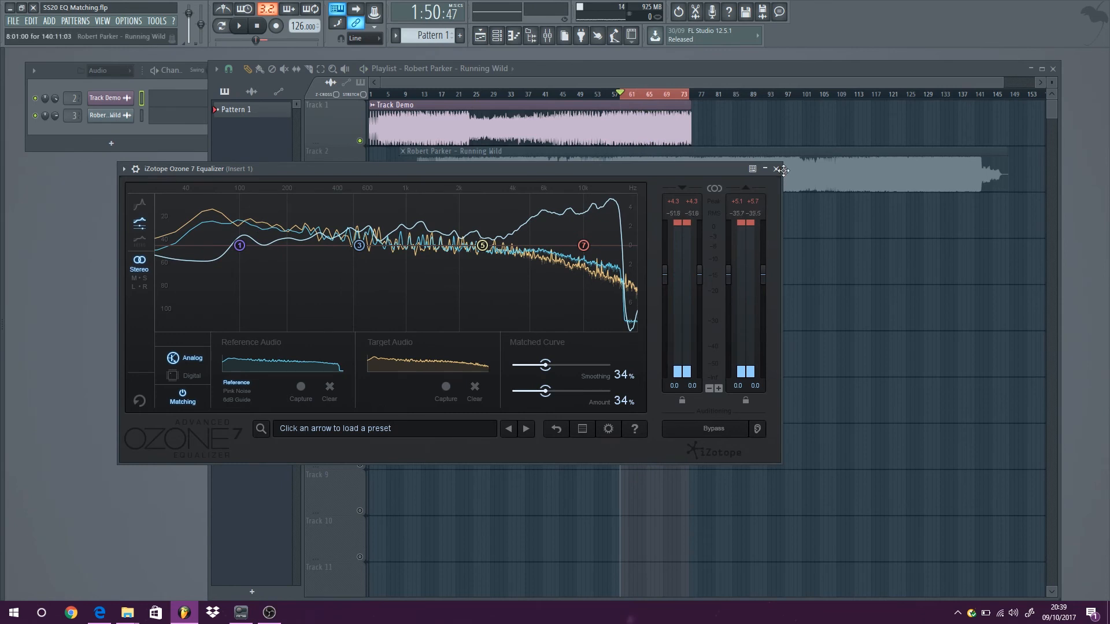
Close Ozone, show the mixer and play the Track Demo with the Ozone 7 Equalizer bypassed and re-enabled for comparison.
{"action": "left_click", "coordinate": [776, 169]}
{"action": "left_click", "coordinate": [102, 20]}
{"action": "left_click", "coordinate": [124, 70]}
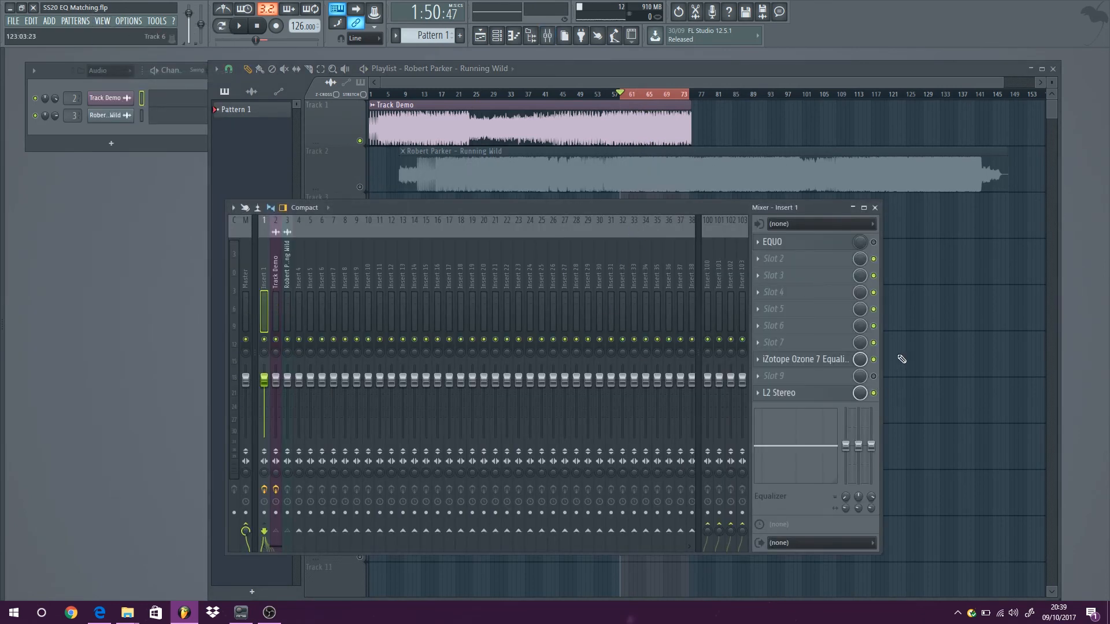
{"action": "left_click", "coordinate": [873, 359]}
{"action": "left_click", "coordinate": [245, 32]}
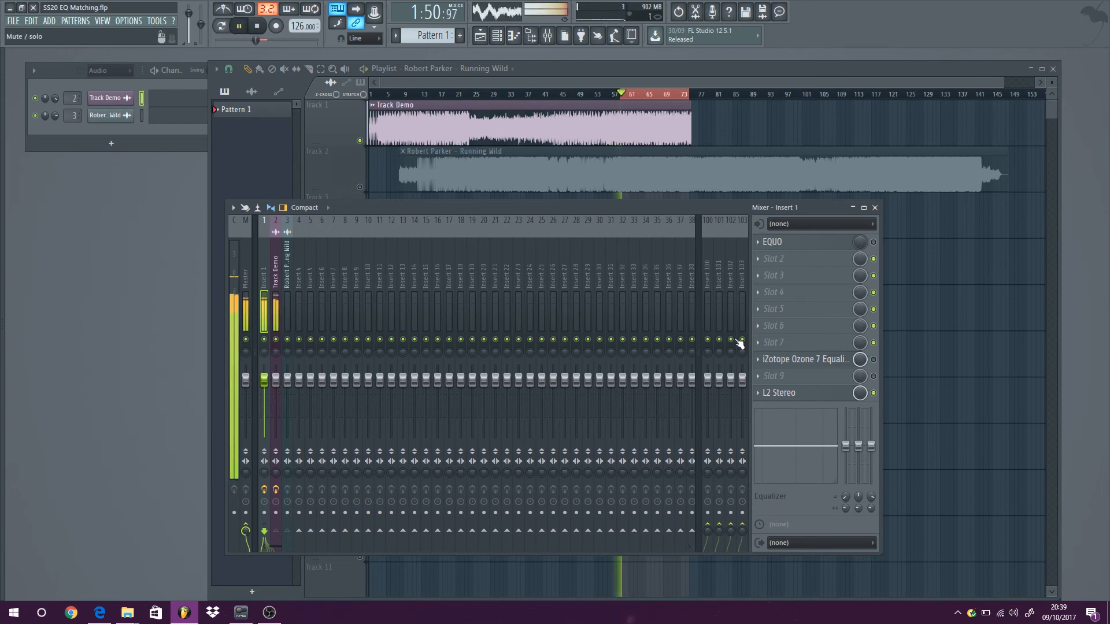
{"action": "left_click", "coordinate": [873, 360]}
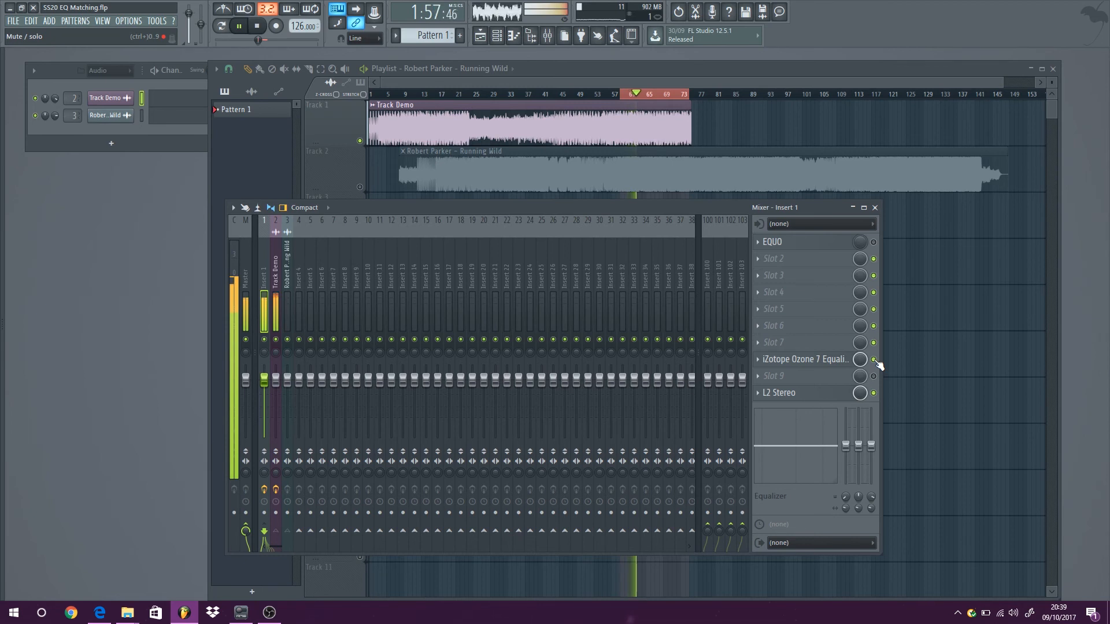
{"action": "left_click", "coordinate": [874, 360]}
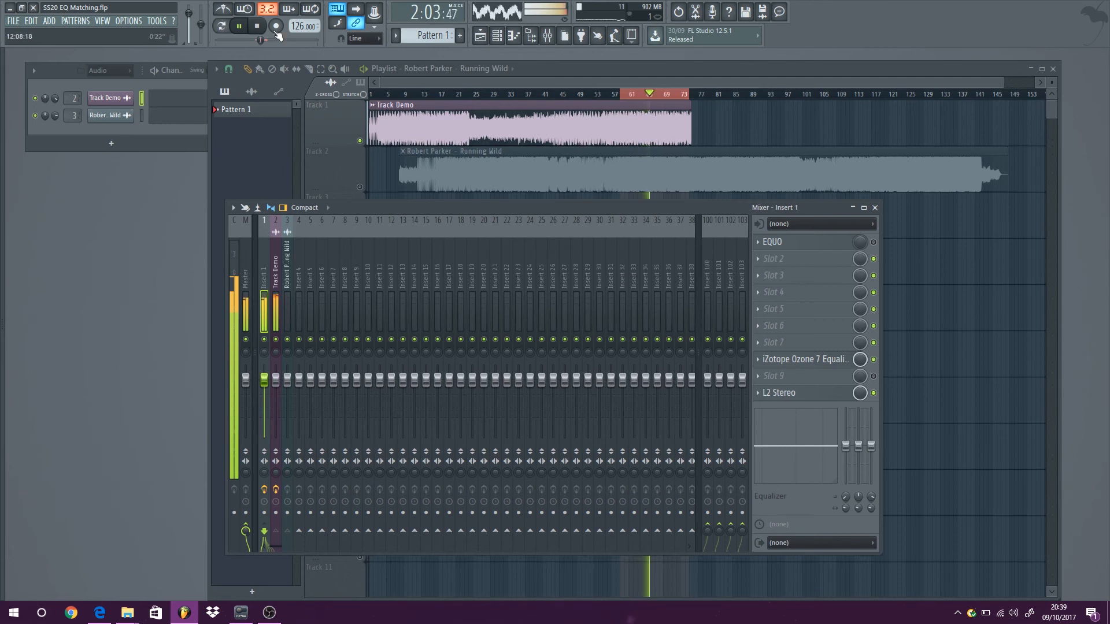
{"action": "left_click", "coordinate": [259, 26]}
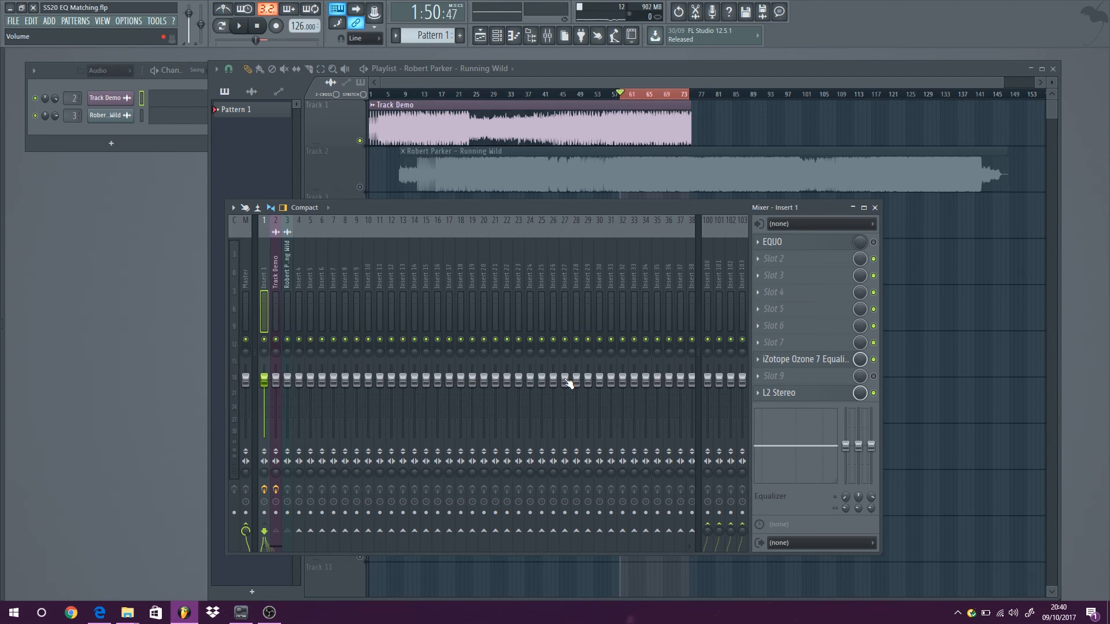
Save the project, play the Track Demo while switching the Ozone 7 Equalizer off, on and off for comparison, and stop playback.
{"action": "key", "text": "ctrl+s"}
{"action": "key", "text": "space"}
{"action": "left_click", "coordinate": [874, 359]}
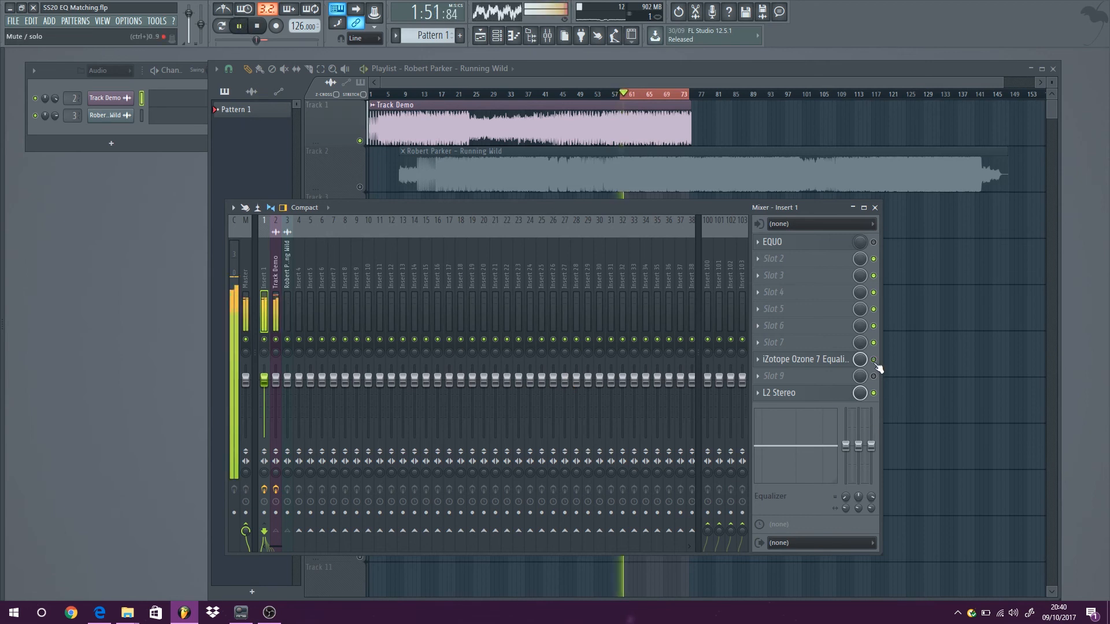
{"action": "left_click", "coordinate": [874, 360]}
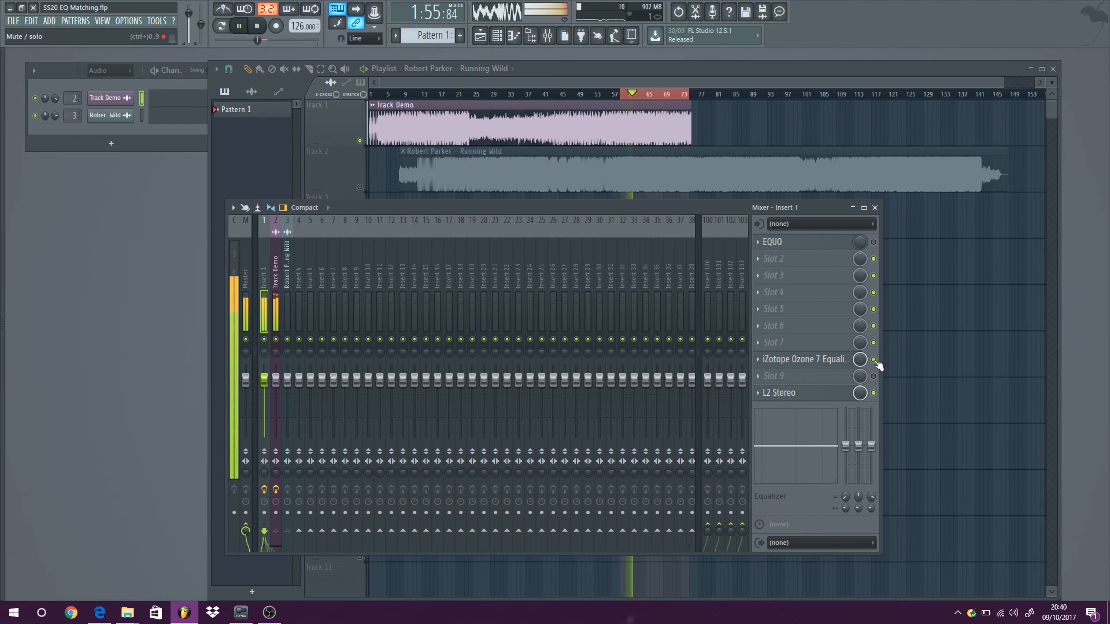
{"action": "left_click", "coordinate": [874, 359]}
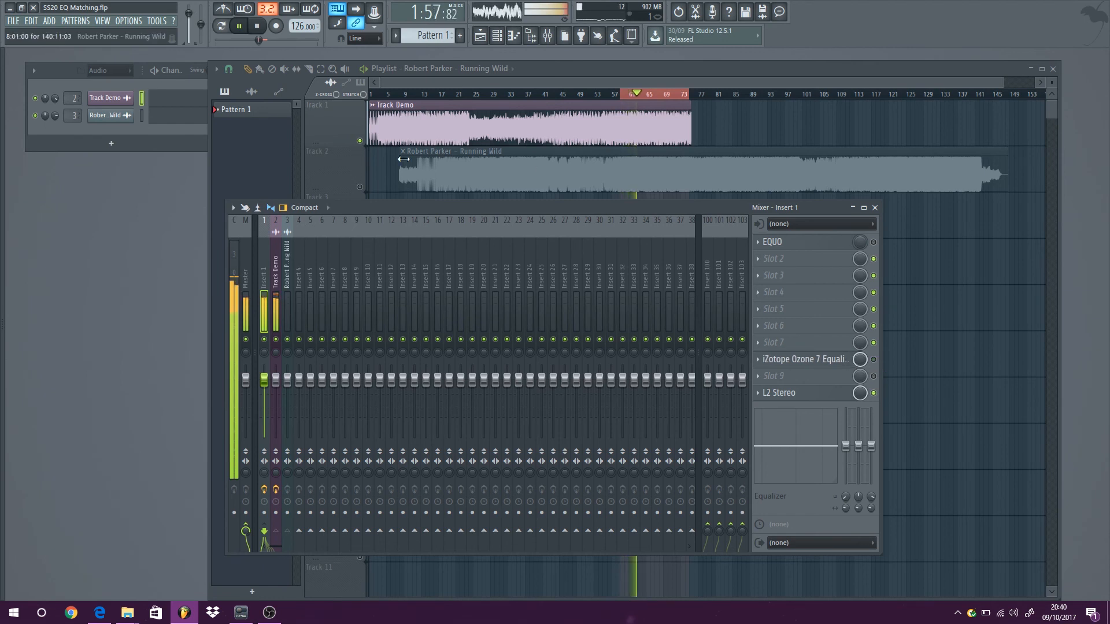
{"action": "key", "text": "space"}
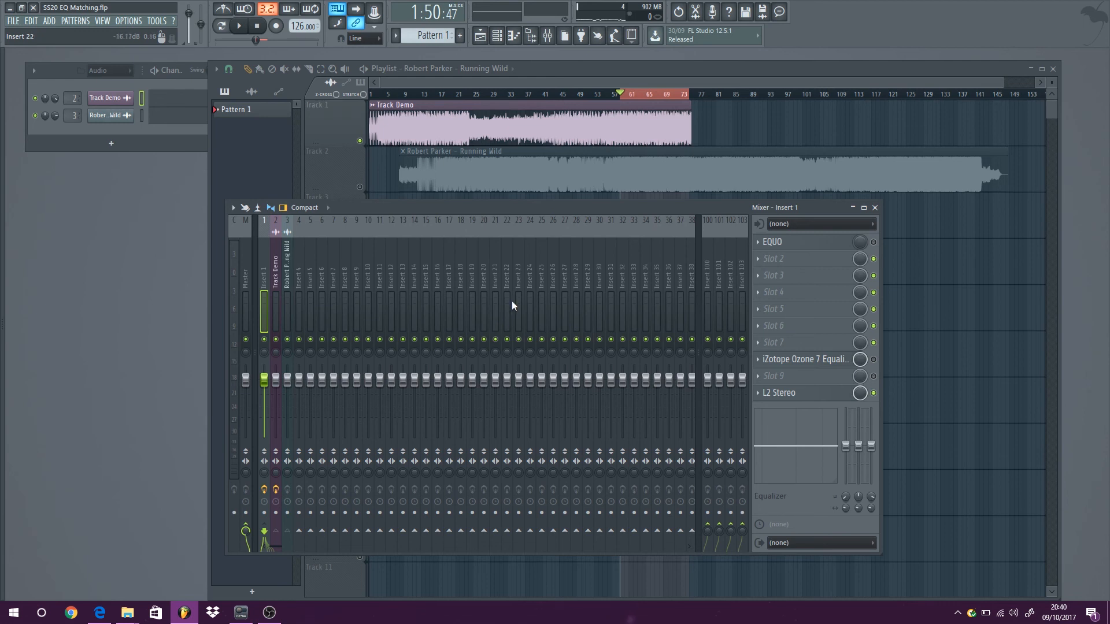
Replay the Track Demo from the bypassed sound, toggle the Ozone 7 Equalizer for comparison, leave it enabled and stop playback.
{"action": "left_click", "coordinate": [242, 27]}
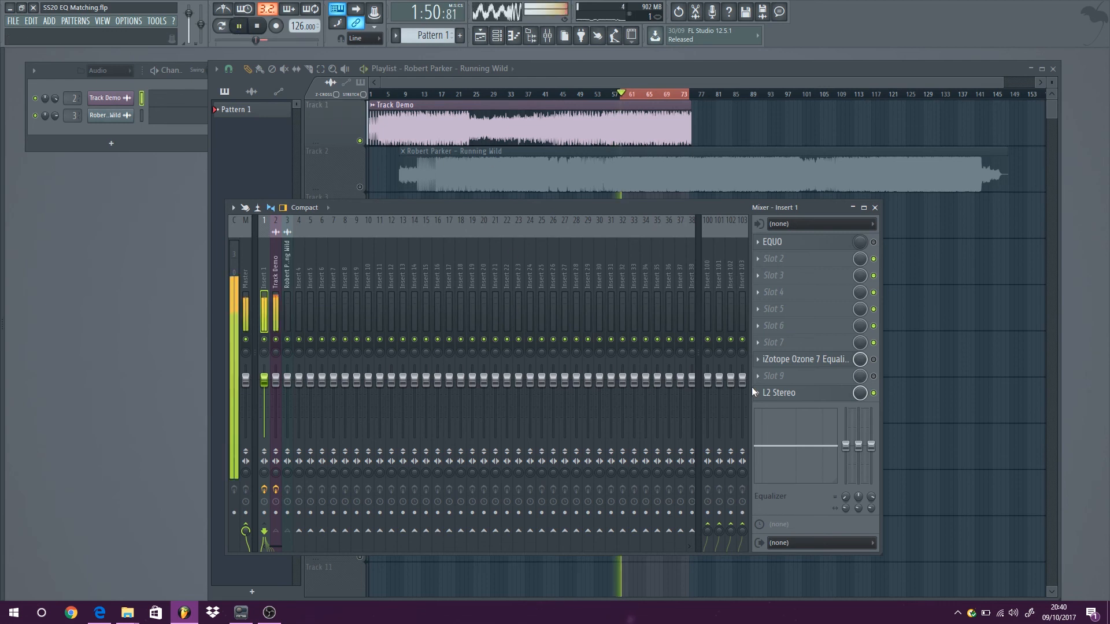
{"action": "left_click", "coordinate": [874, 361]}
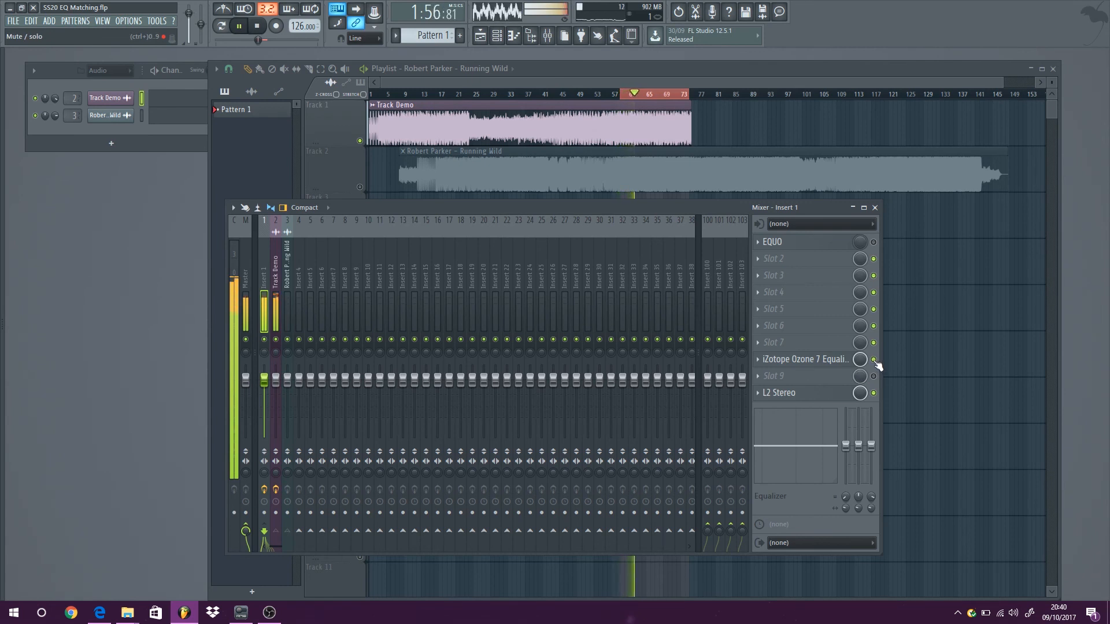
{"action": "left_click", "coordinate": [875, 361]}
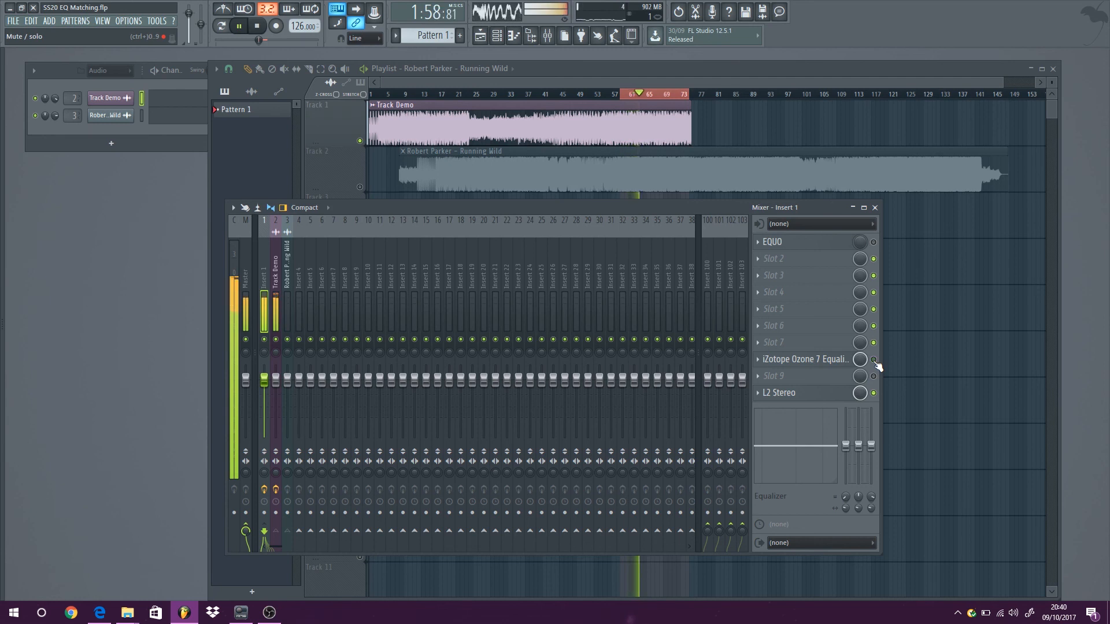
{"action": "left_click", "coordinate": [874, 361]}
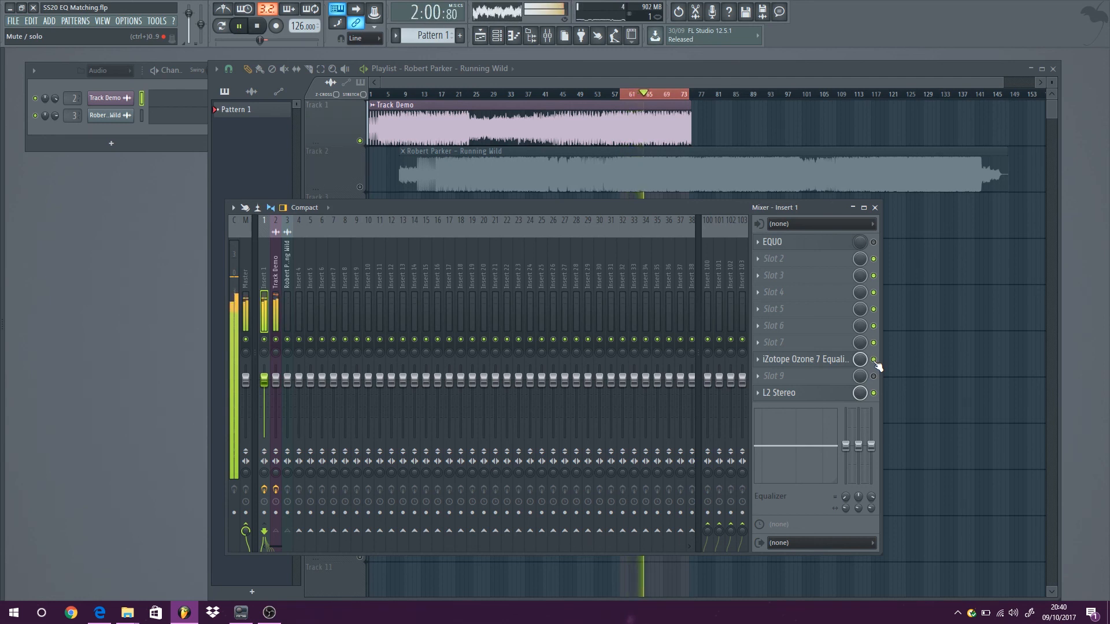
{"action": "left_click", "coordinate": [257, 25]}
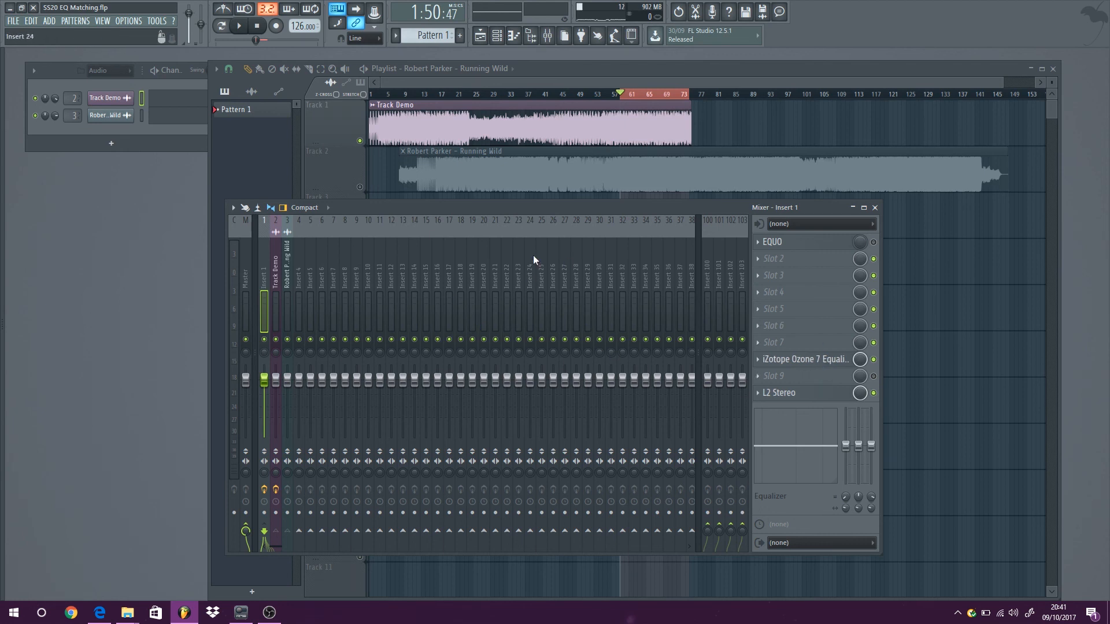
Open EQUO on Insert 1 and temporarily enable it to review its band curve, closing and disabling it when done.
{"action": "left_click", "coordinate": [806, 246]}
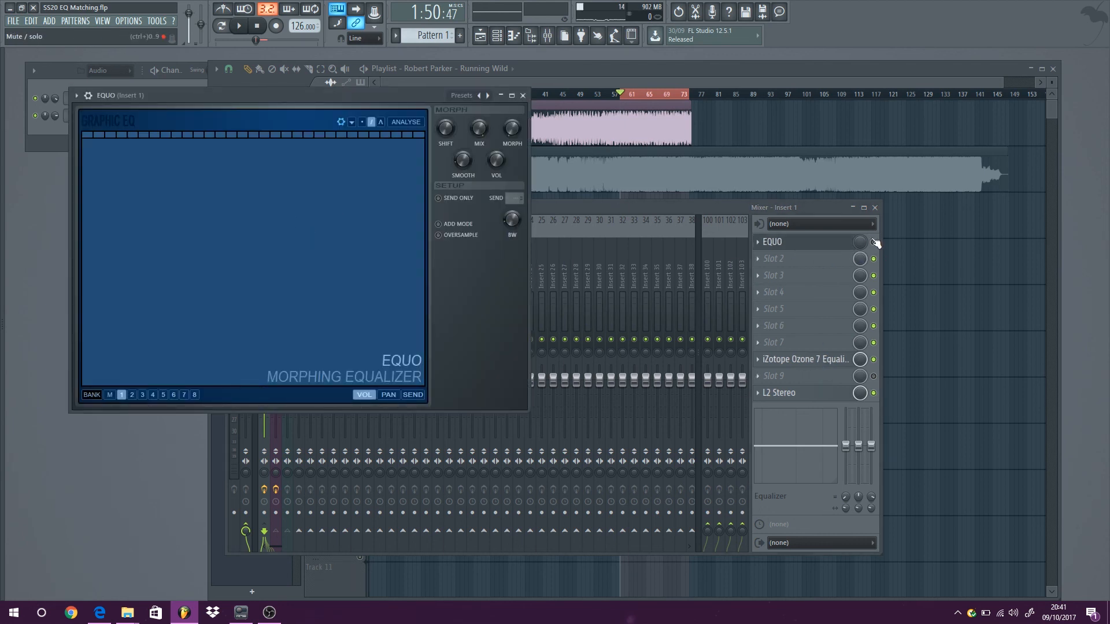
{"action": "left_click", "coordinate": [775, 242]}
{"action": "left_click", "coordinate": [774, 242]}
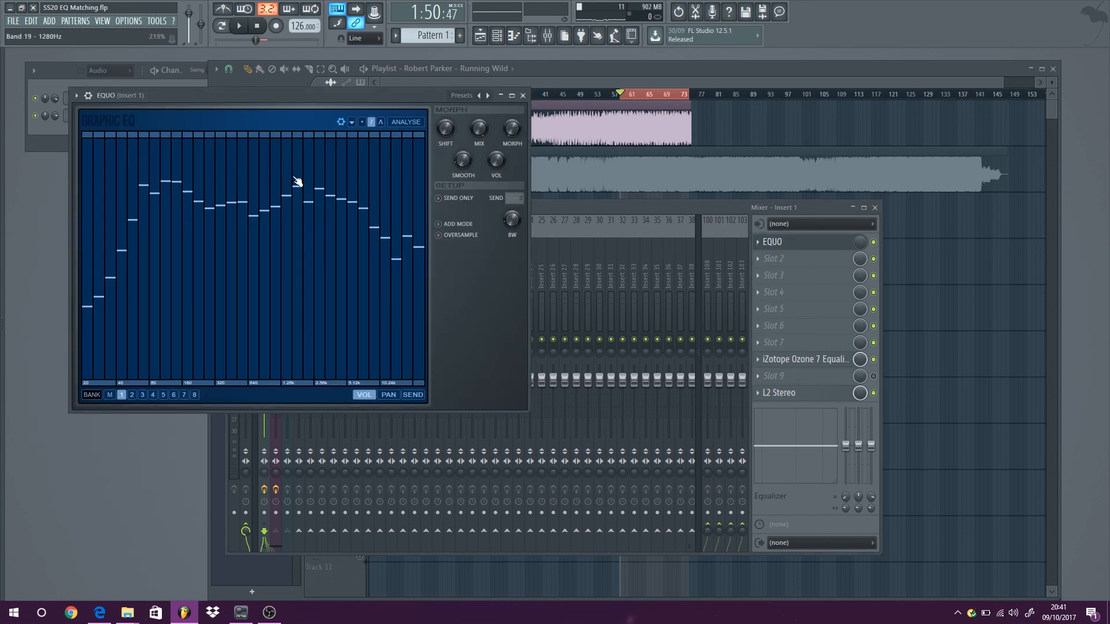
{"action": "left_click", "coordinate": [523, 96]}
{"action": "left_click", "coordinate": [873, 242]}
Reopen the Ozone 7 Equalizer, dismiss its preset manager to review the matched curve, and close the plugin.
{"action": "left_click", "coordinate": [839, 363]}
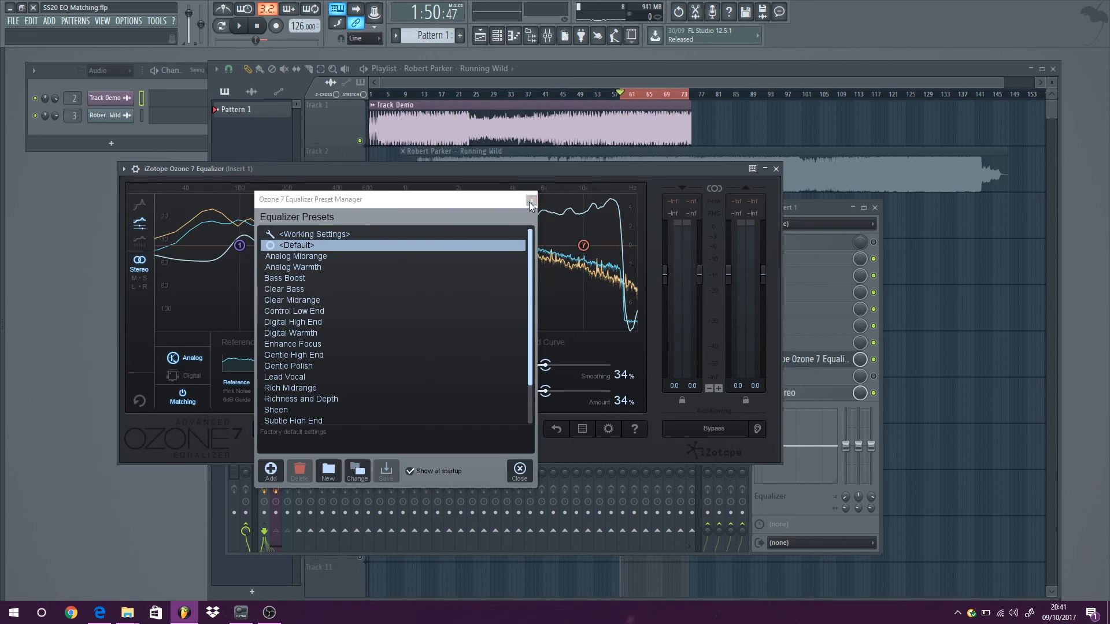
{"action": "left_click", "coordinate": [530, 202]}
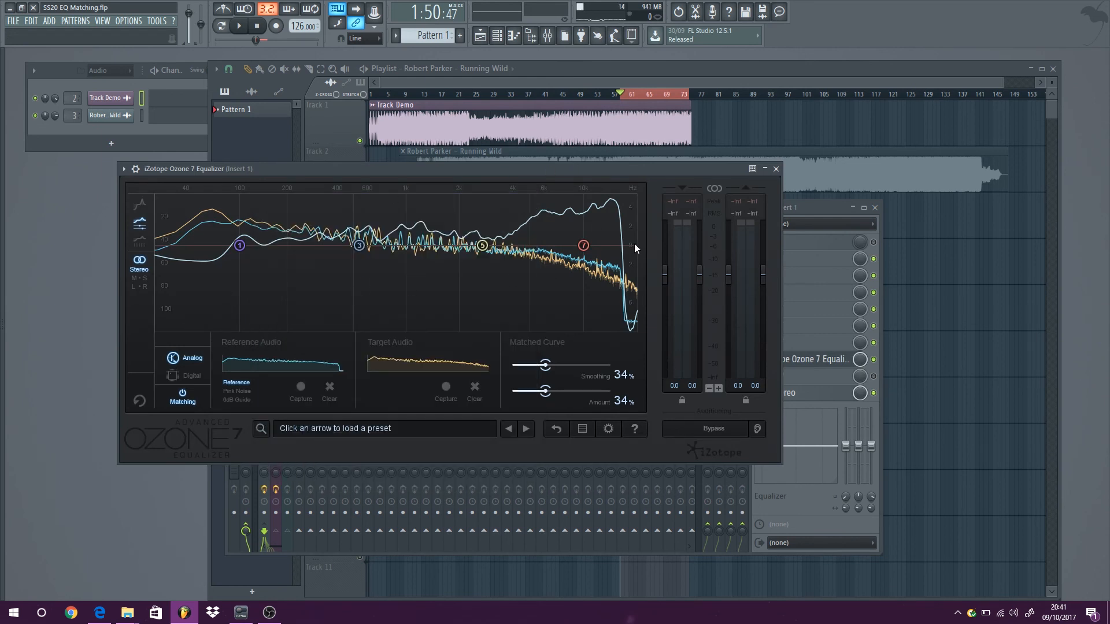
{"action": "key", "text": "Escape"}
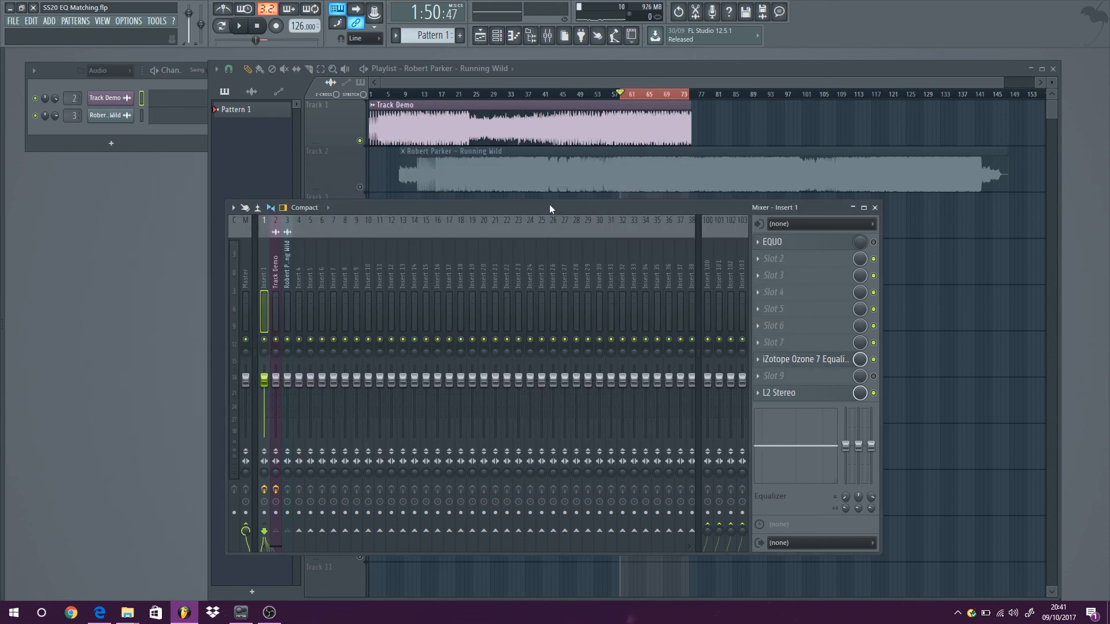